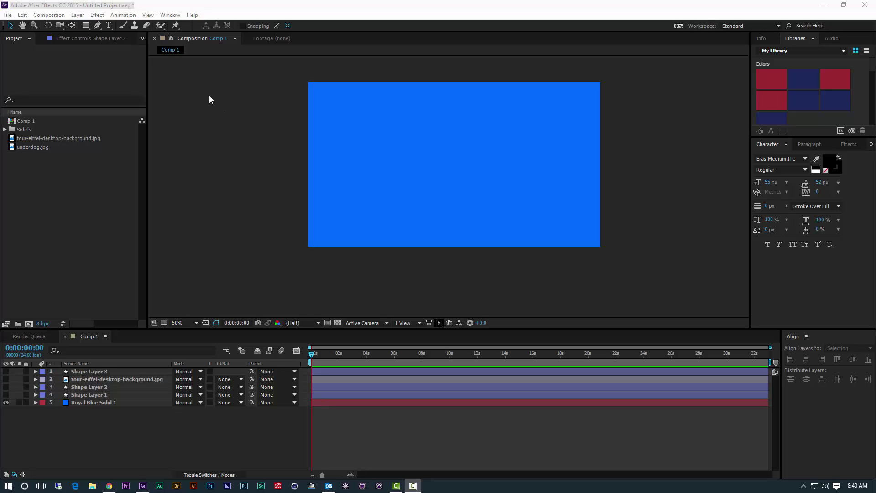
# Show and hide Shape Layer 1, Shape Layer 2 and Shape Layer 3 in turn to preview their shapes
pyautogui.click(6, 395)
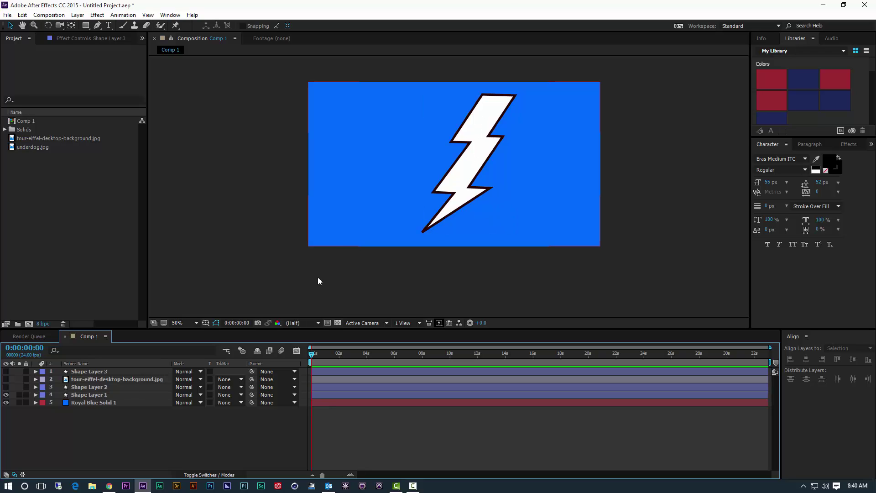
pyautogui.click(6, 395)
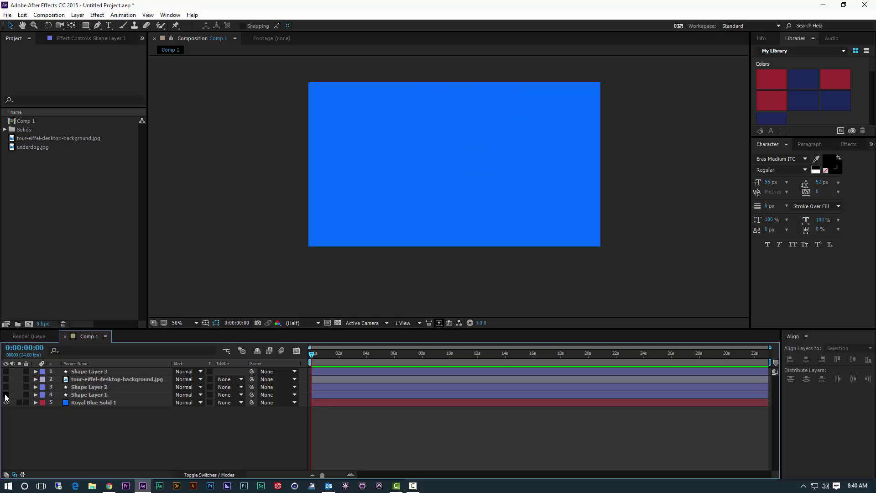
pyautogui.click(6, 387)
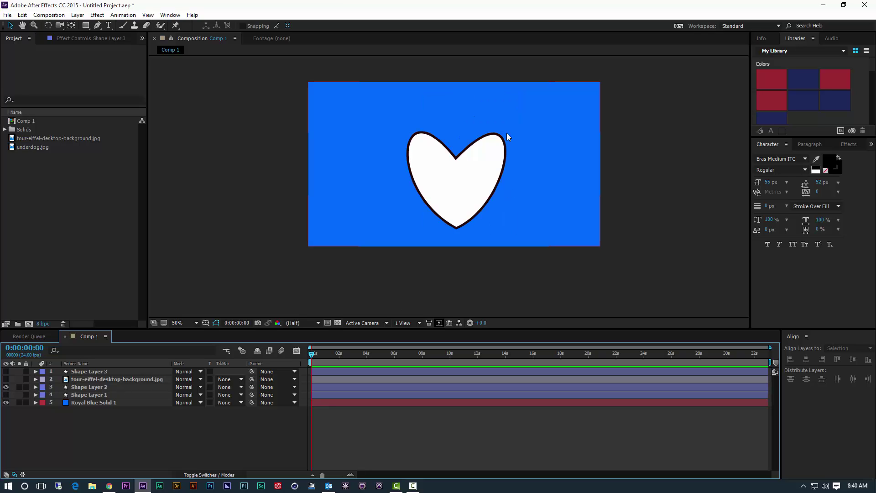
pyautogui.click(6, 387)
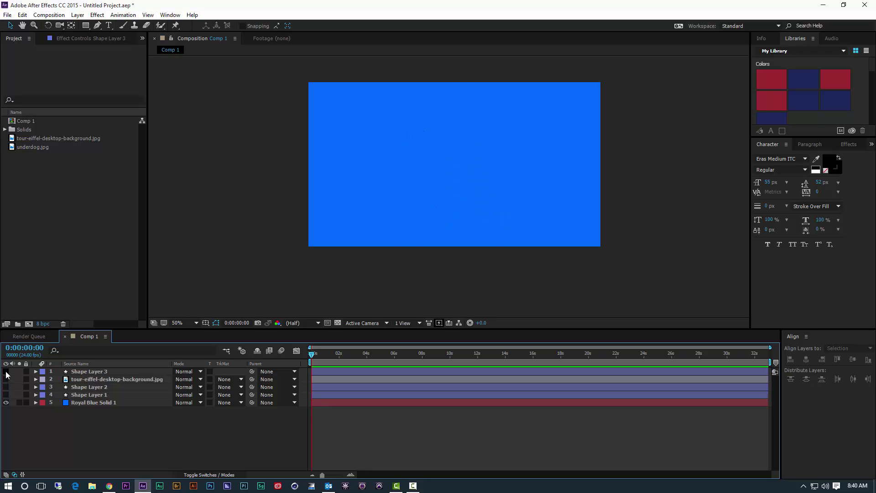
pyautogui.click(6, 371)
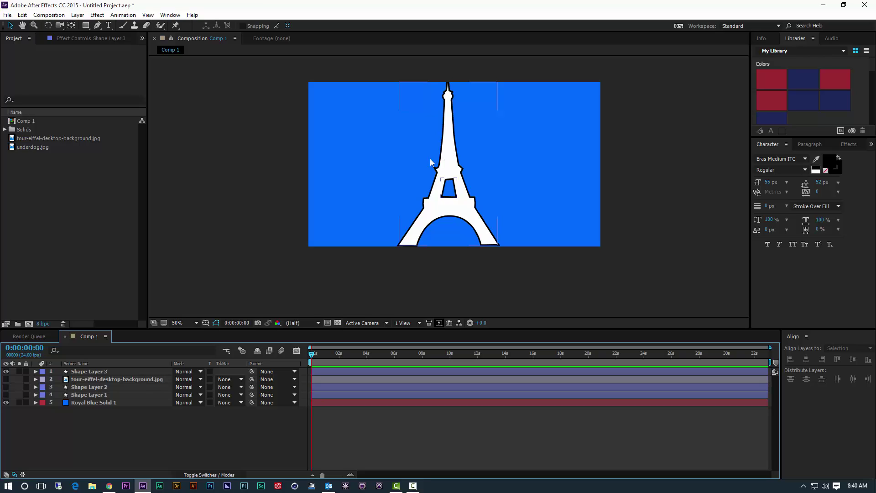
pyautogui.click(6, 372)
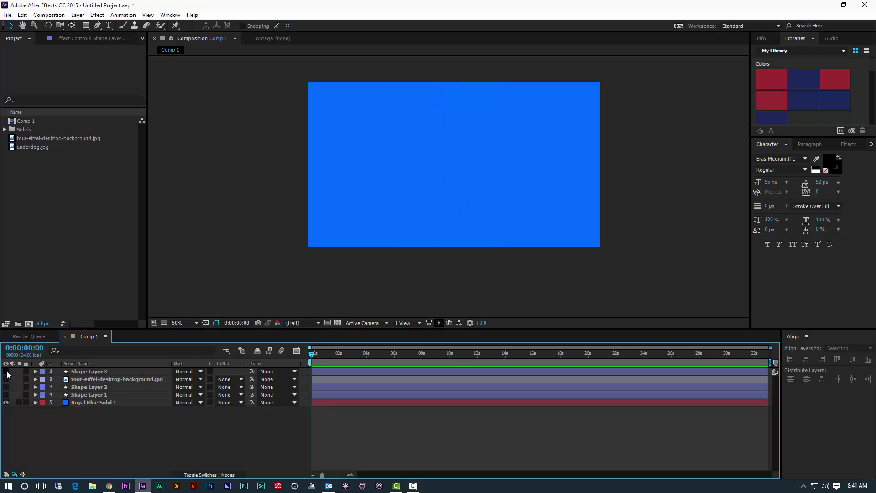
# Delete Shape Layer 1, Shape Layer 2 and Shape Layer 3 from Comp 1
pyautogui.click(81, 400)
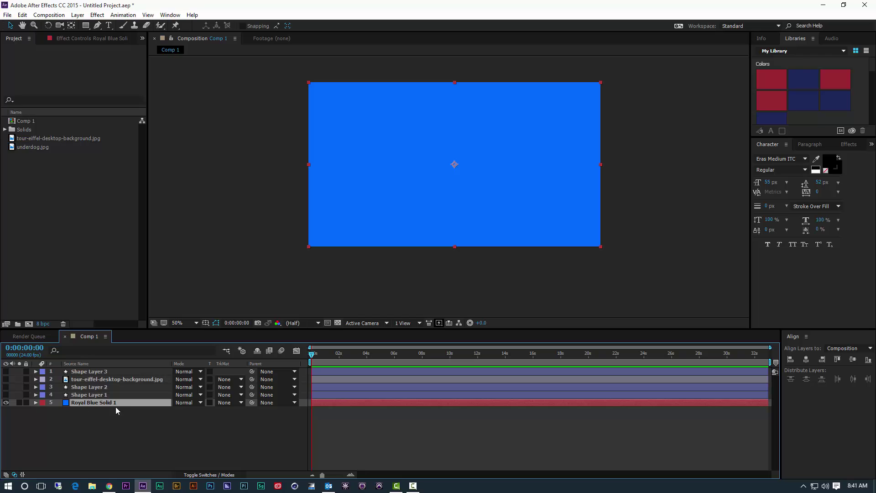
pyautogui.click(90, 395)
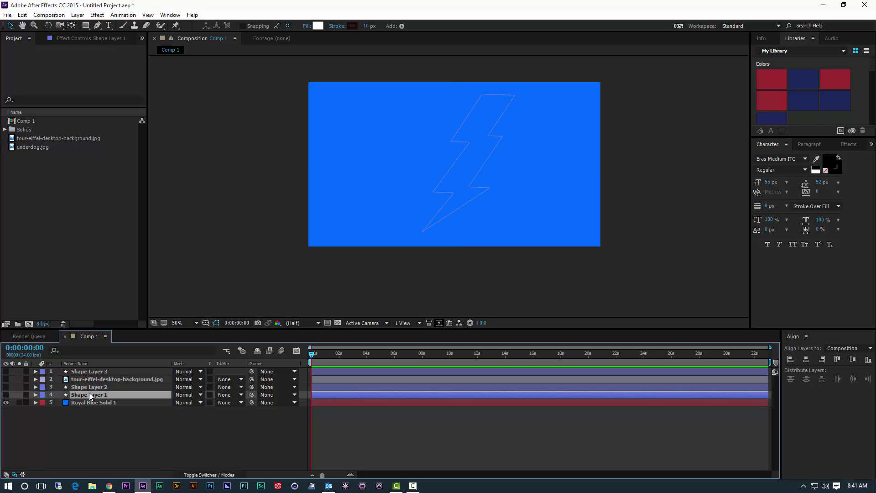
pyautogui.keyDown('shift'); pyautogui.click(89, 387); pyautogui.keyUp('shift')
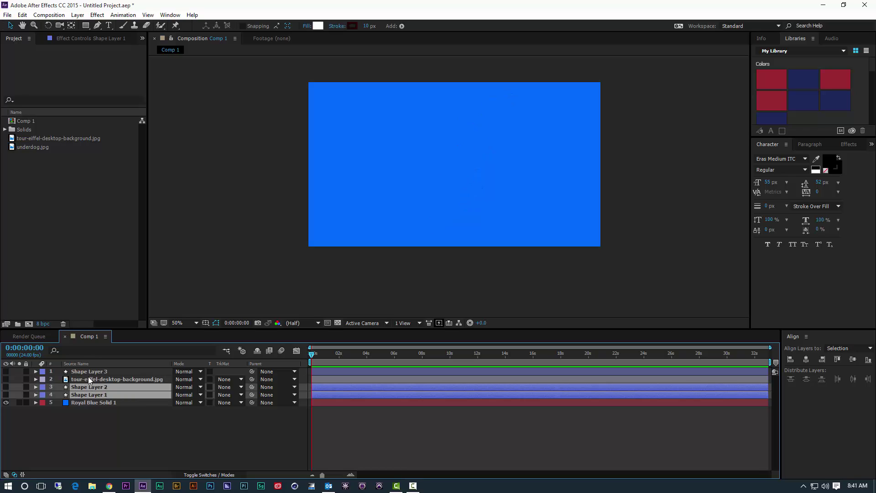
pyautogui.keyDown('shift'); pyautogui.click(88, 371); pyautogui.keyUp('shift')
pyautogui.press('Delete')
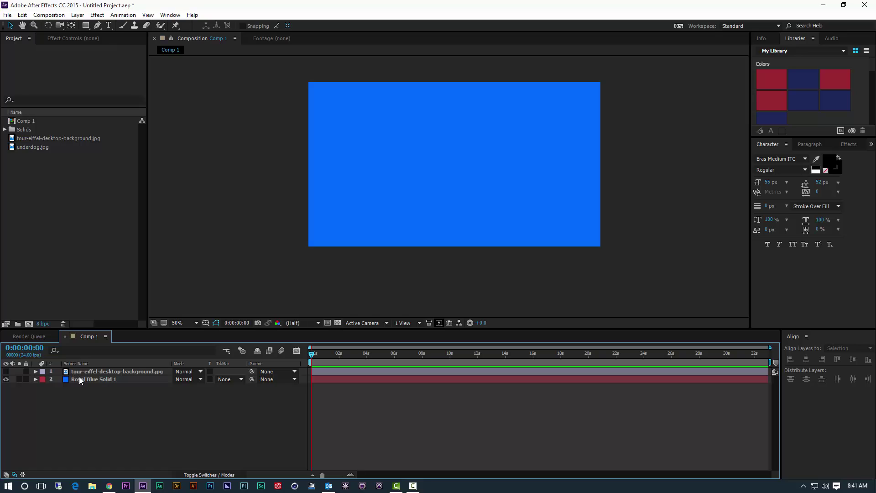
# Activate the Pen tool with no layer selected and set the shape fill to None
pyautogui.click(80, 381)
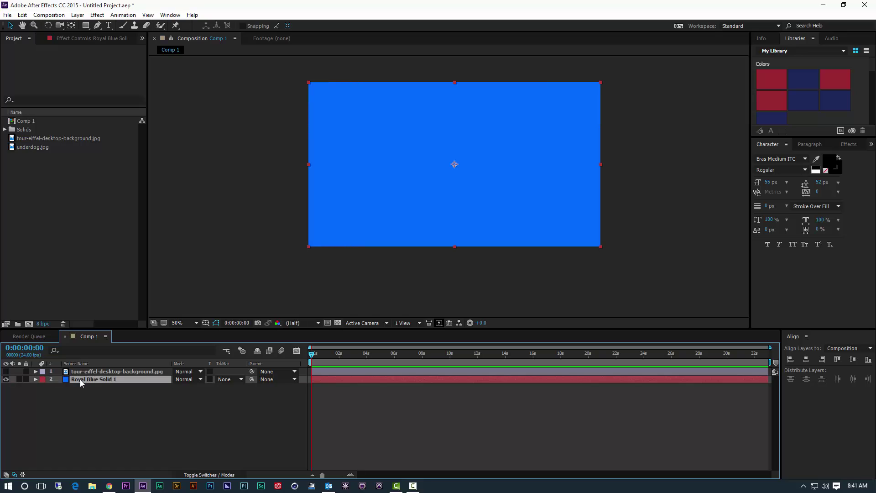
pyautogui.click(97, 26)
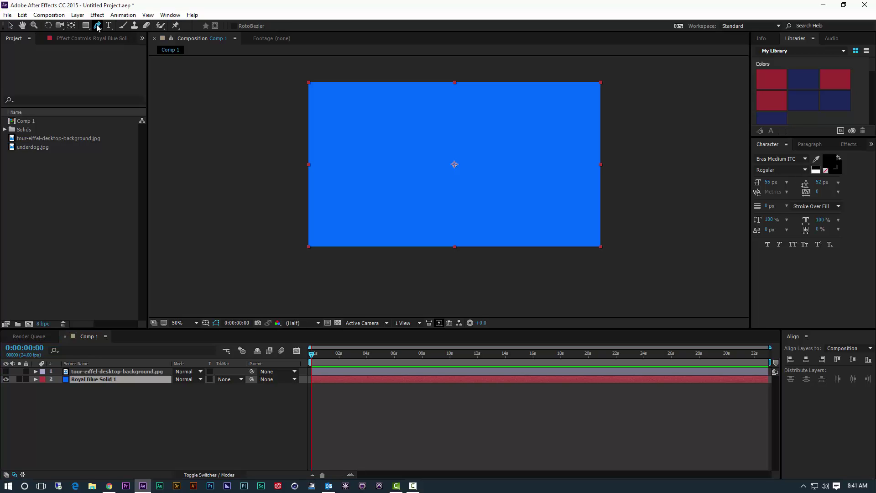
pyautogui.click(122, 414)
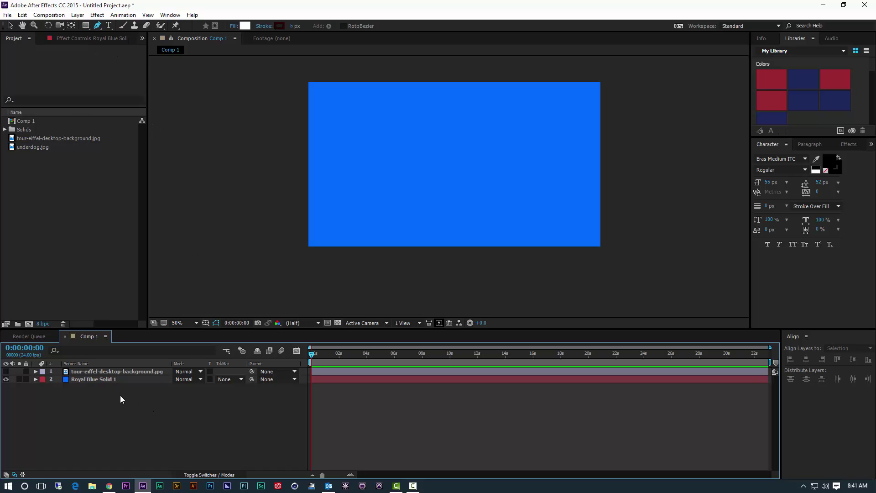
pyautogui.click(98, 25)
pyautogui.click(233, 26)
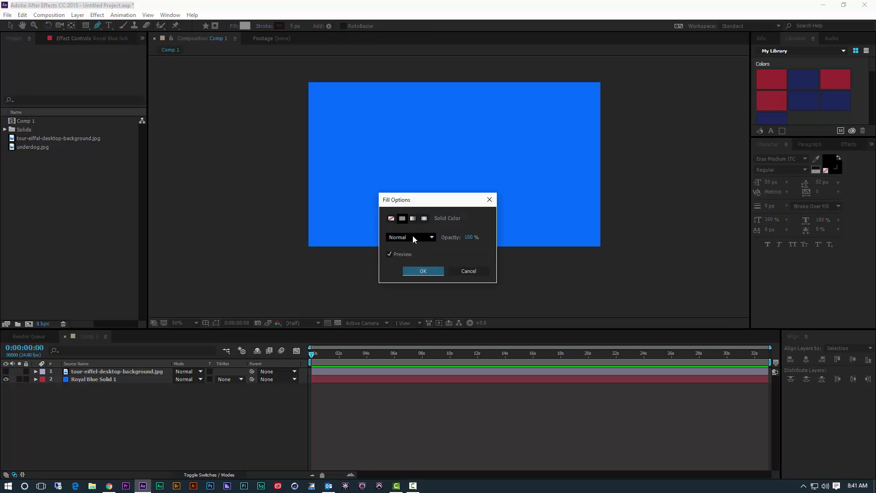
pyautogui.click(395, 219)
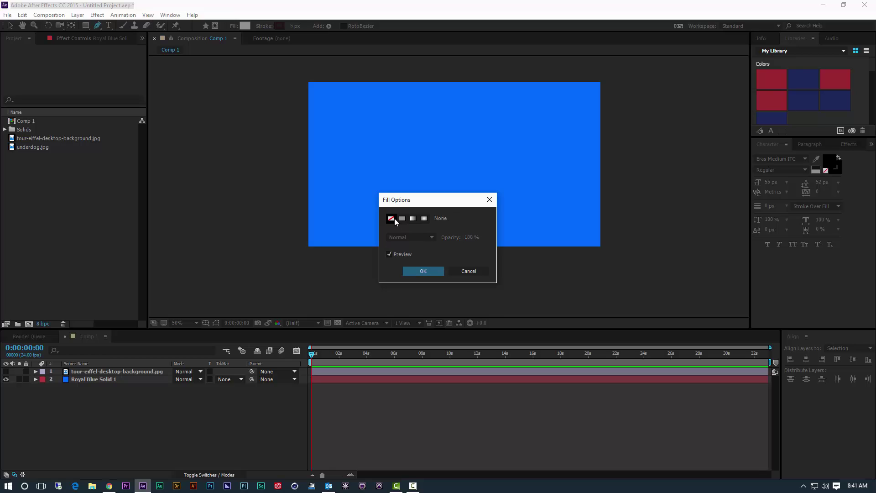
pyautogui.click(423, 272)
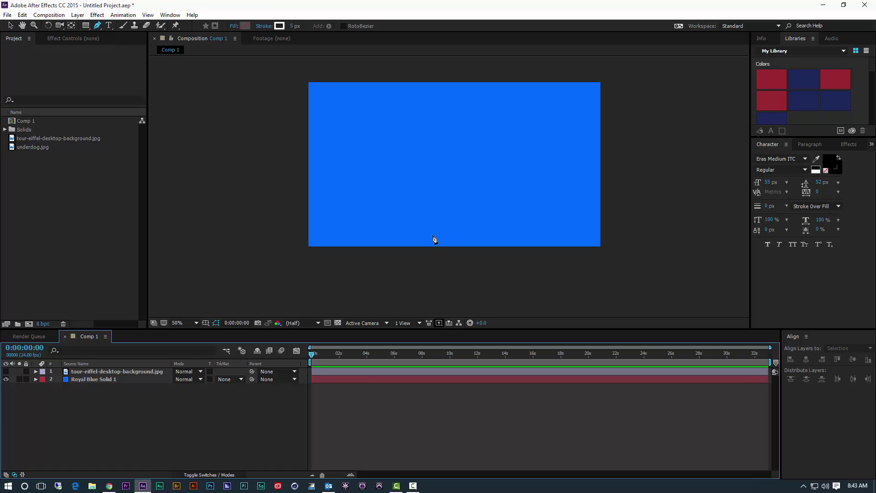
# Draw a closed lightning bolt outline with straight Pen segments in the middle of the composition, starting and ending at its bottom tip
pyautogui.click(432, 234)
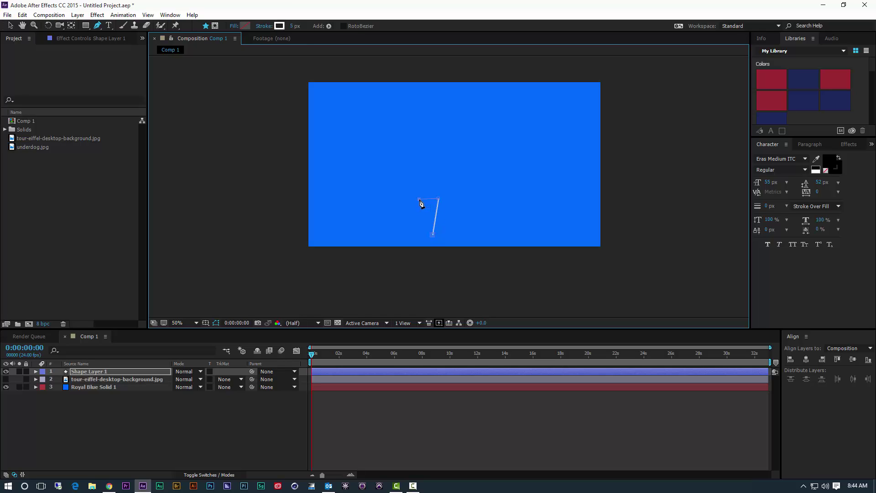
pyautogui.click(428, 161)
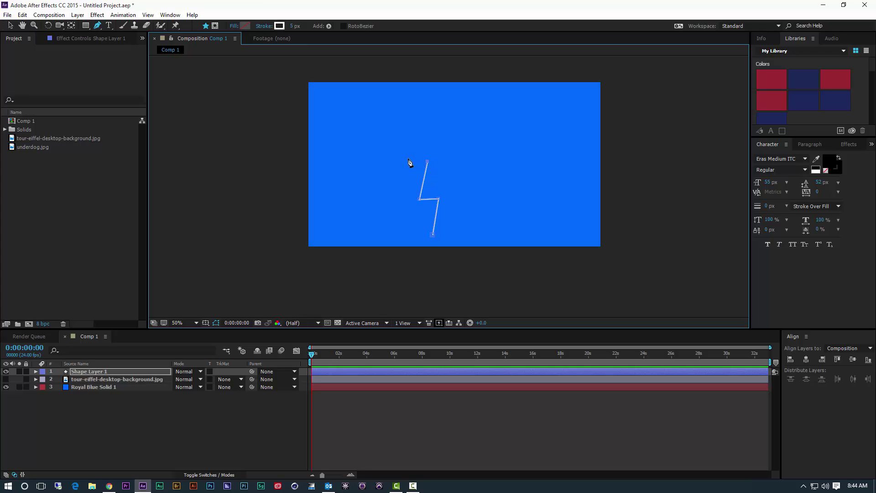
pyautogui.click(428, 109)
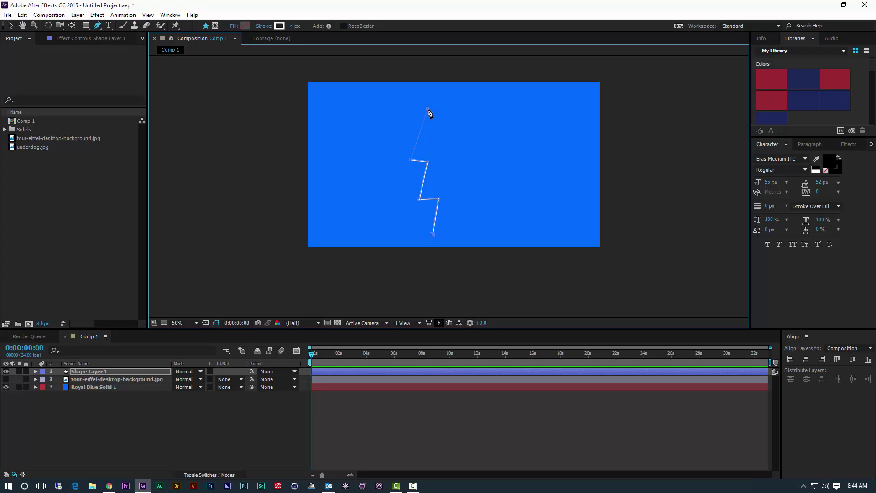
pyautogui.click(472, 110)
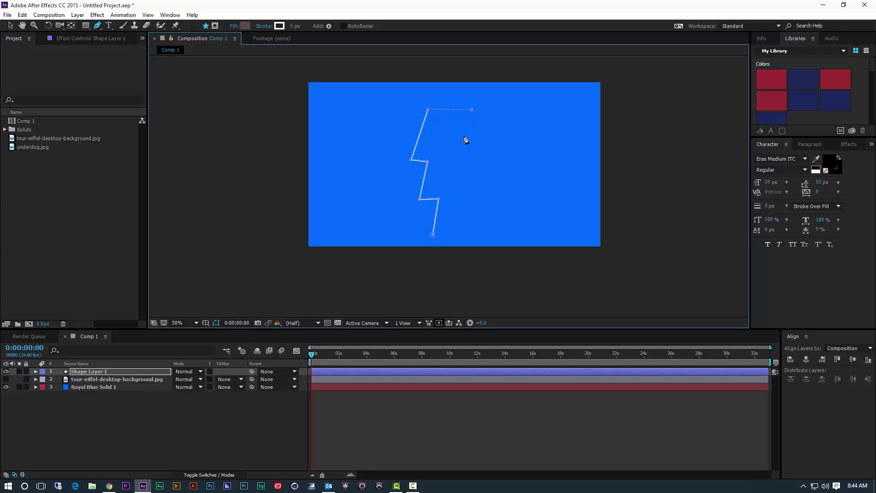
pyautogui.click(453, 156)
pyautogui.click(459, 190)
pyautogui.click(472, 191)
pyautogui.click(434, 235)
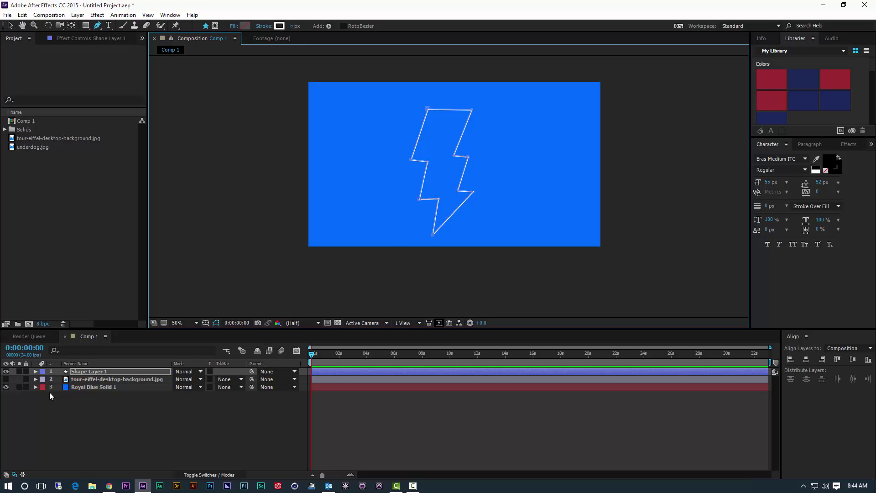
# Hide Royal Blue Solid 1 and adjust the bolt's upper-left corner, notch points and bottom tip to slant the outline
pyautogui.click(6, 388)
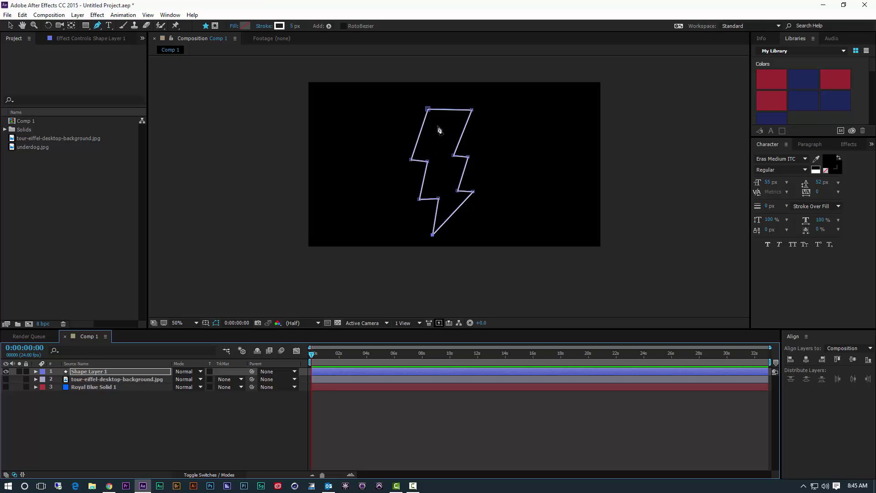
pyautogui.click(428, 110)
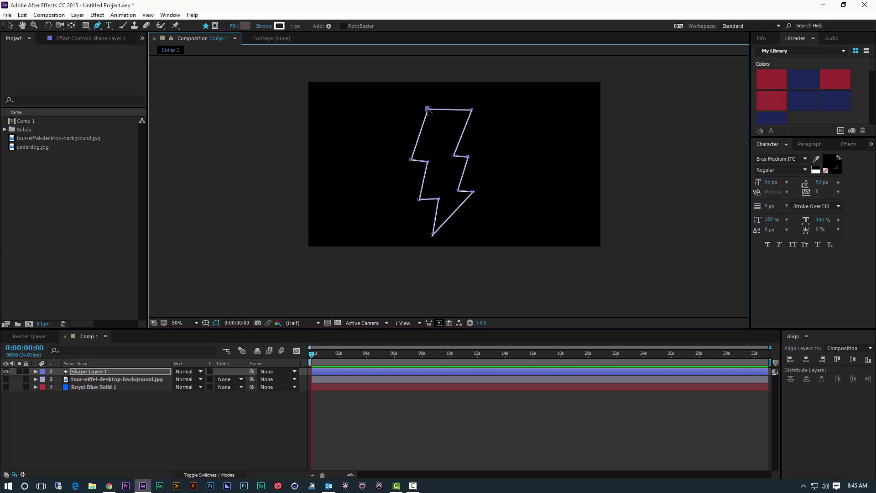
pyautogui.moveTo(428, 110); pyautogui.dragTo(435, 109)
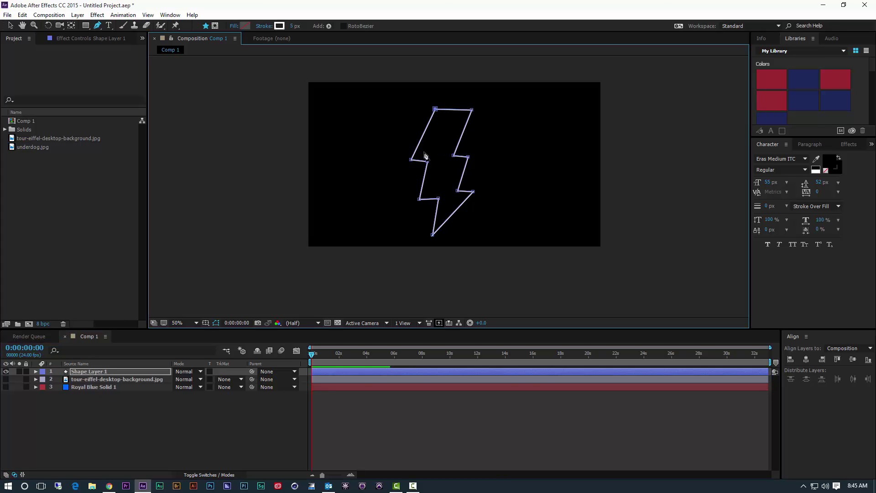
pyautogui.moveTo(428, 161); pyautogui.dragTo(475, 149)
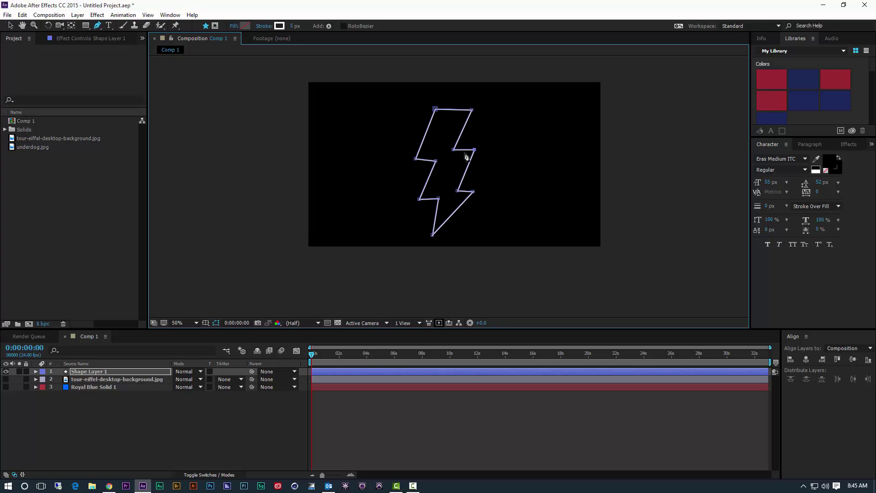
pyautogui.moveTo(420, 199); pyautogui.dragTo(421, 198)
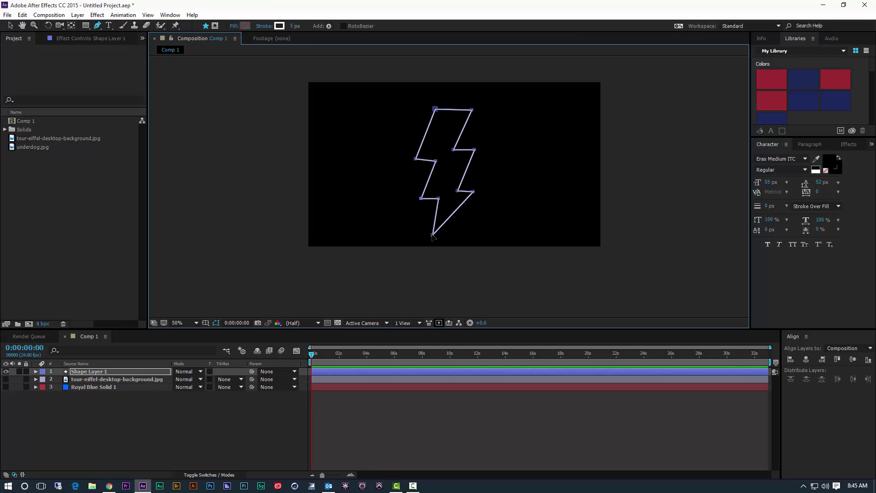
pyautogui.moveTo(433, 236); pyautogui.dragTo(416, 241)
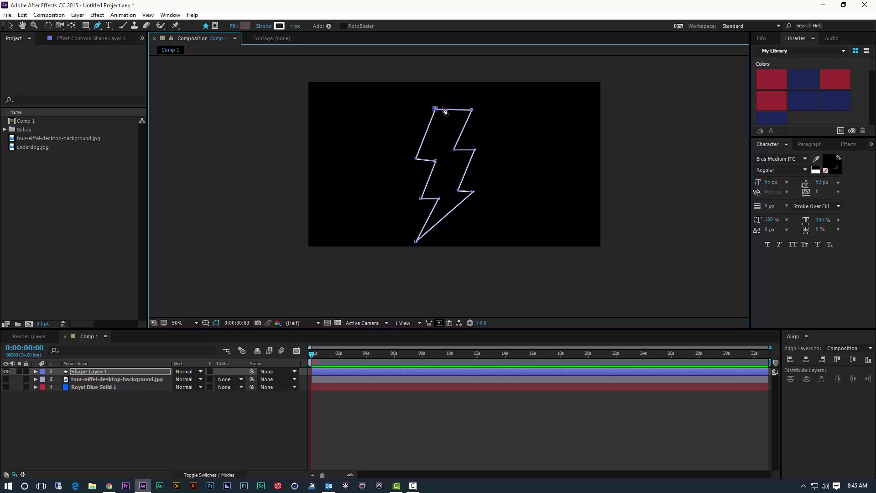
# Shift the bolt's two top points and its four upper notch points slightly up and to the right
pyautogui.moveTo(444, 110)
pyautogui.mouseDown()
pyautogui.moveTo(451, 108)
pyautogui.moveTo(444, 109)
pyautogui.mouseUp()
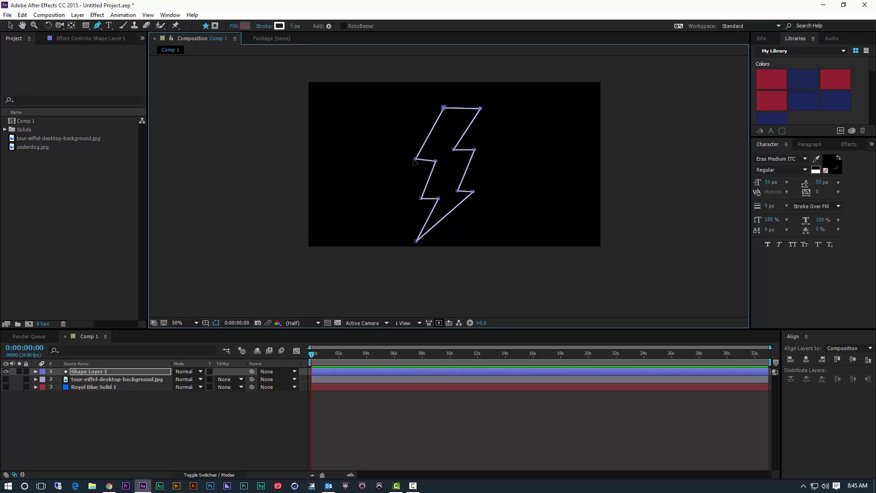
pyautogui.click(430, 160)
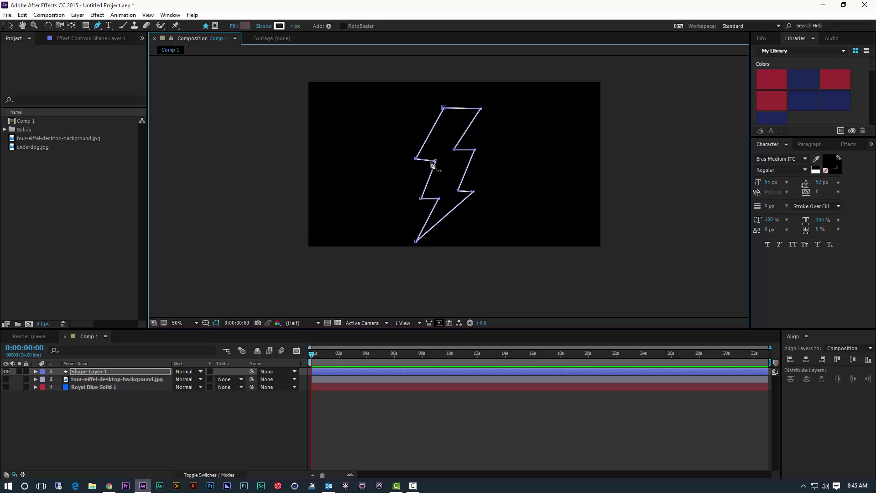
pyautogui.keyDown('shift'); pyautogui.click(458, 149); pyautogui.keyUp('shift')
pyautogui.moveTo(455, 152); pyautogui.dragTo(459, 150)
pyautogui.moveTo(459, 145); pyautogui.dragTo(460, 146)
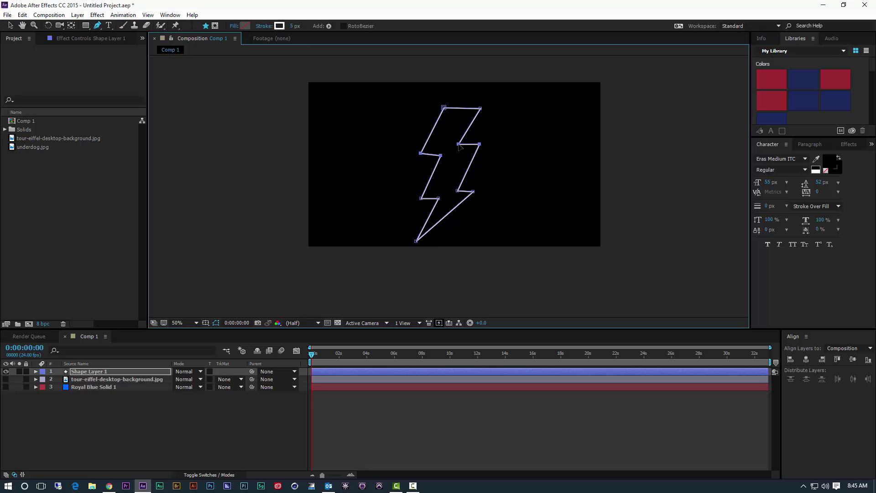
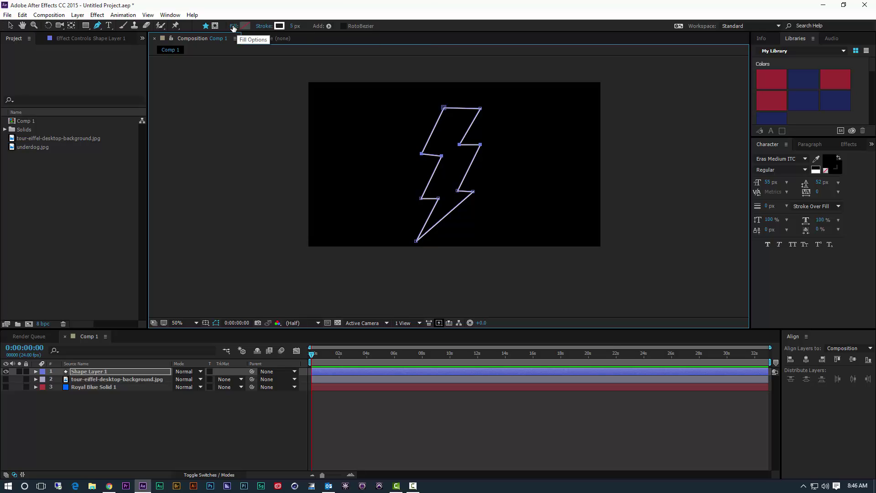
# Show Royal Blue Solid 1 again and give the lightning bolt a solid white fill
pyautogui.click(6, 387)
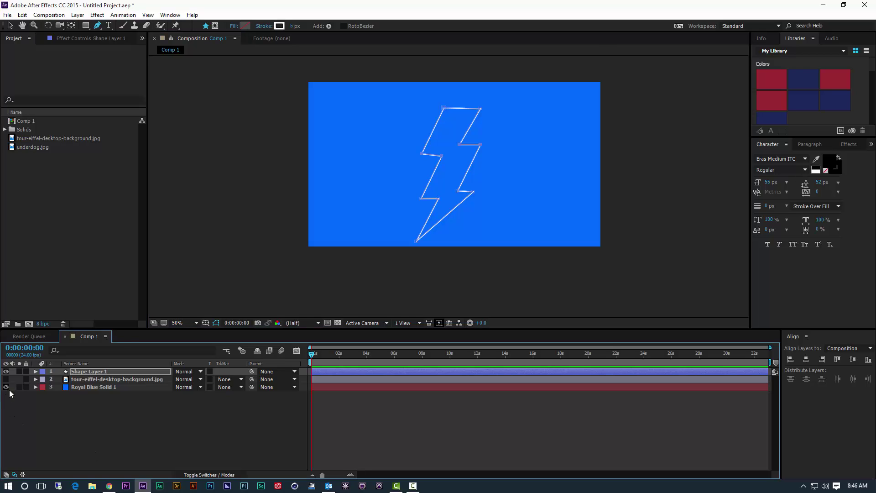
pyautogui.click(234, 26)
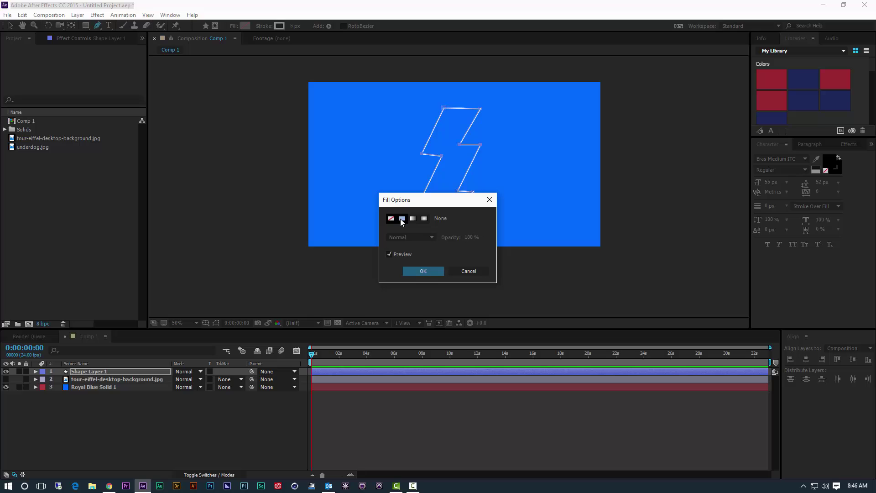
pyautogui.click(402, 218)
pyautogui.click(423, 272)
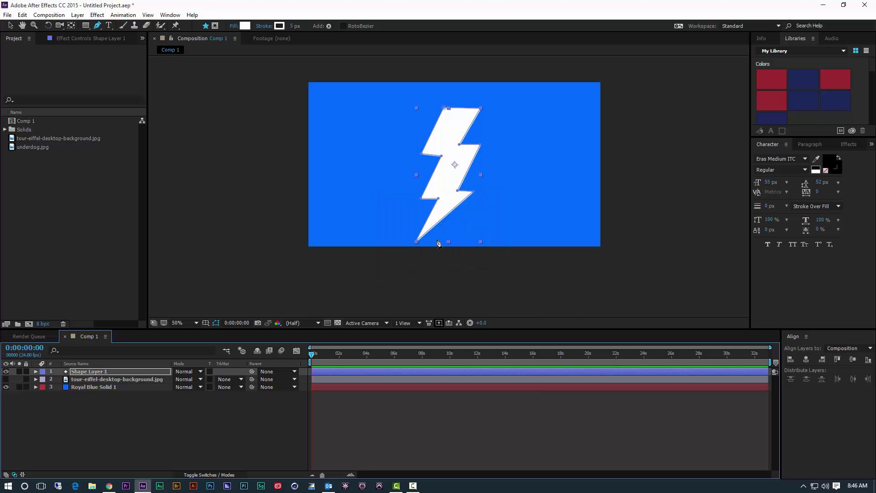
# Give the lightning bolt a black stroke 19 px wide and deselect it
pyautogui.click(280, 26)
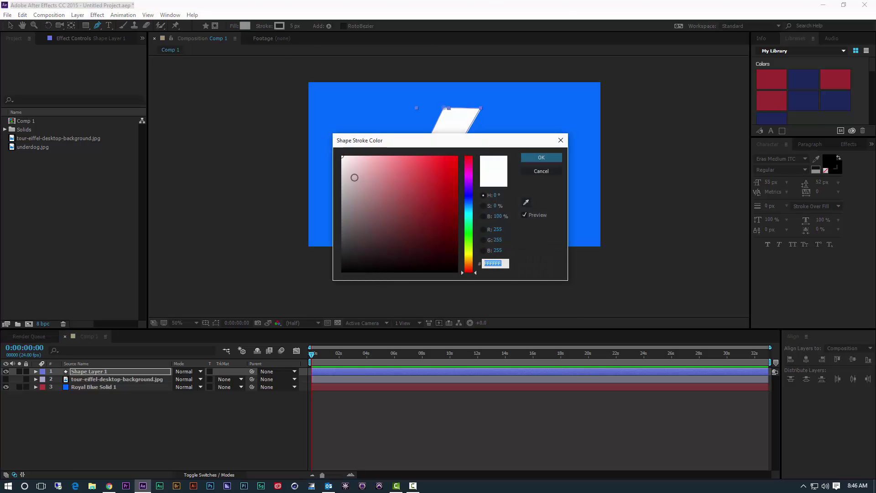
pyautogui.click(455, 270)
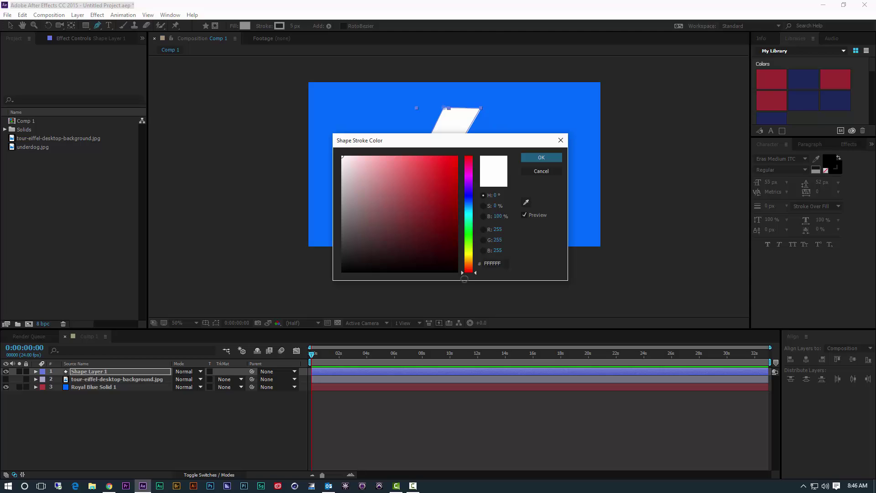
pyautogui.click(538, 157)
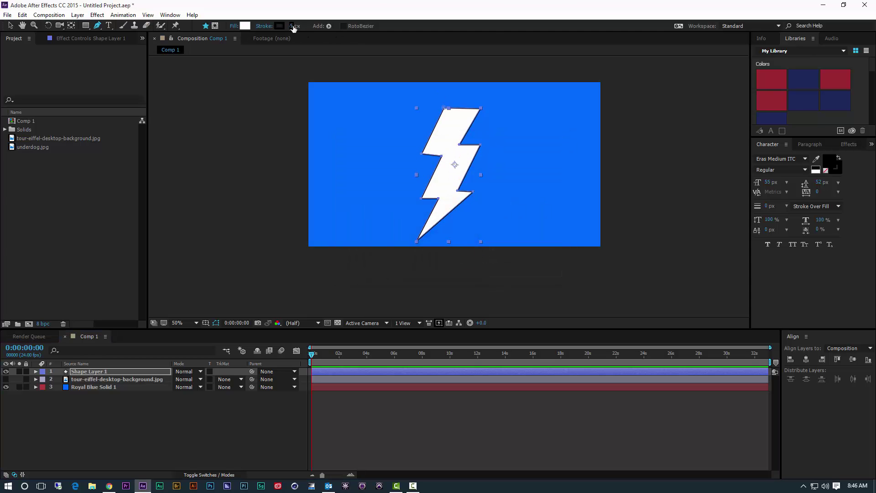
pyautogui.moveTo(295, 28); pyautogui.dragTo(299, 26)
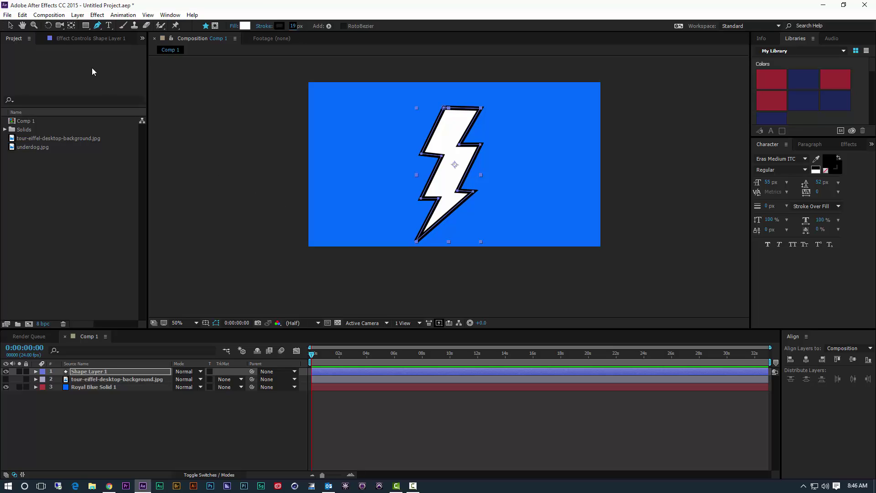
pyautogui.click(10, 26)
pyautogui.click(240, 172)
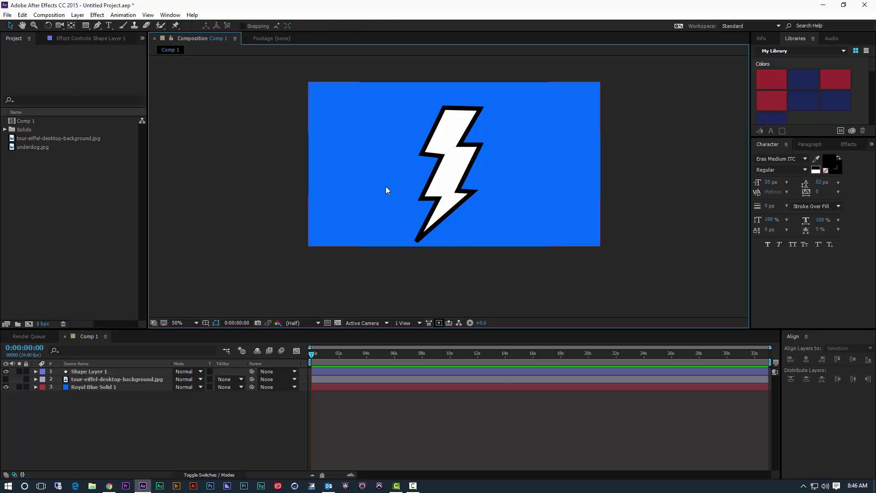
# Move the whole lightning bolt slightly up and to the right in the composition, leaving it deselected
pyautogui.click(449, 175)
pyautogui.moveTo(453, 178); pyautogui.dragTo(459, 169)
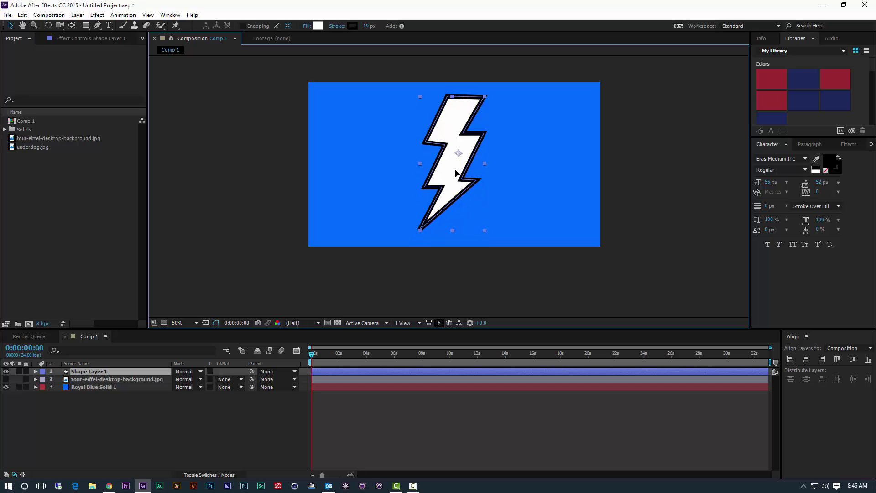
pyautogui.click(268, 199)
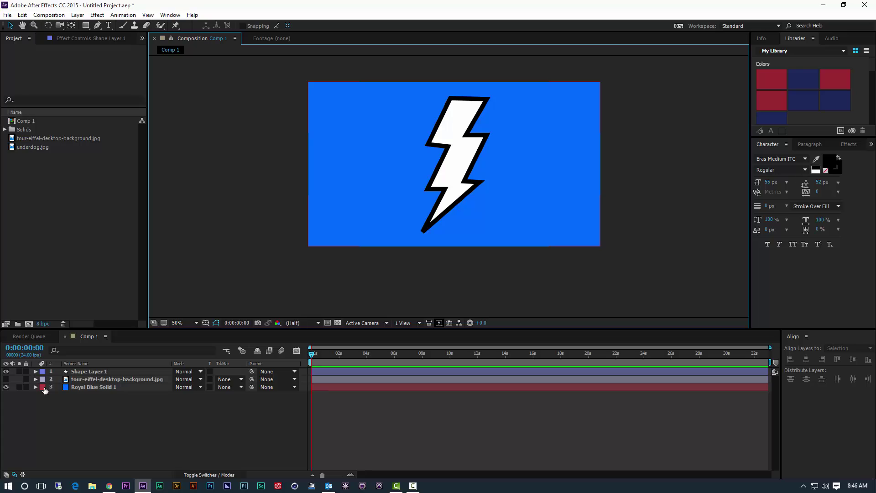
# Expand the contents of Shape Layer 1 to examine the path, stroke, fill and transform properties of Shape 1
pyautogui.press('KP_1')
pyautogui.hotkey('ctrl', 'Right')
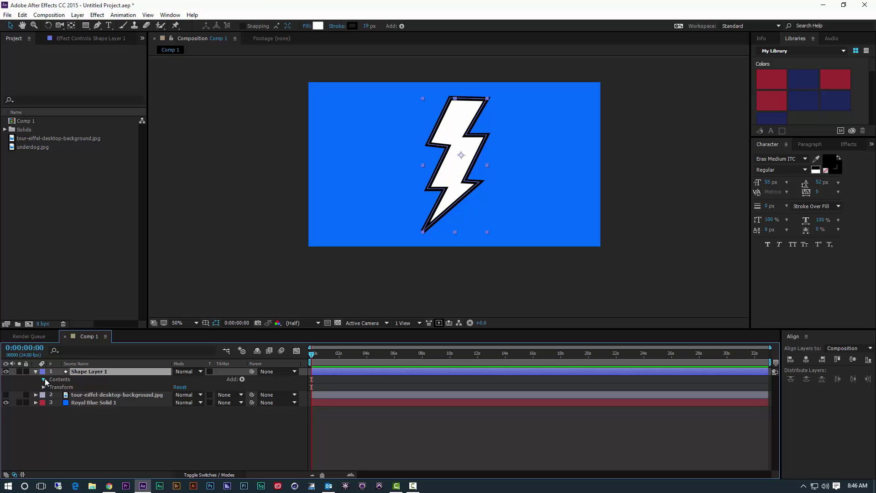
pyautogui.click(44, 380)
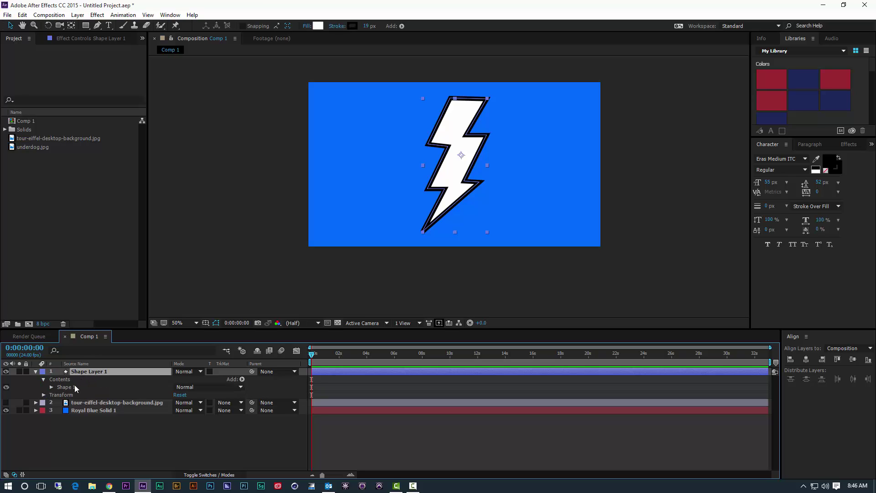
pyautogui.click(50, 387)
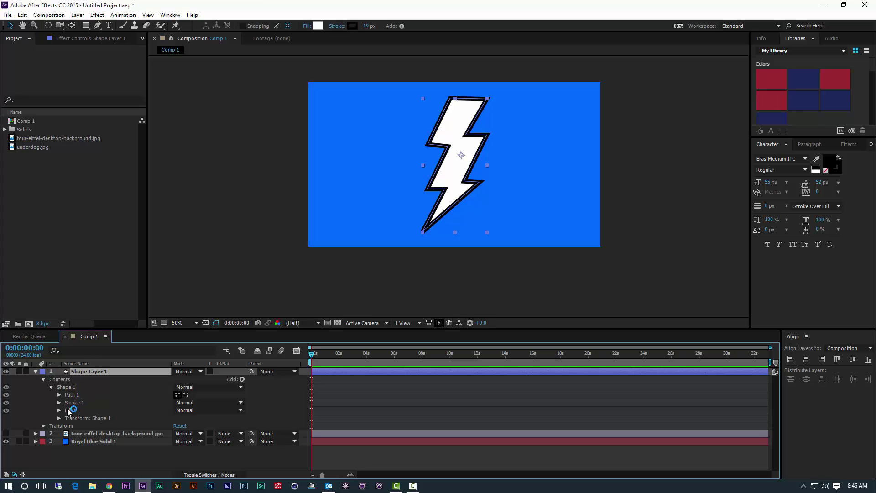
pyautogui.click(58, 419)
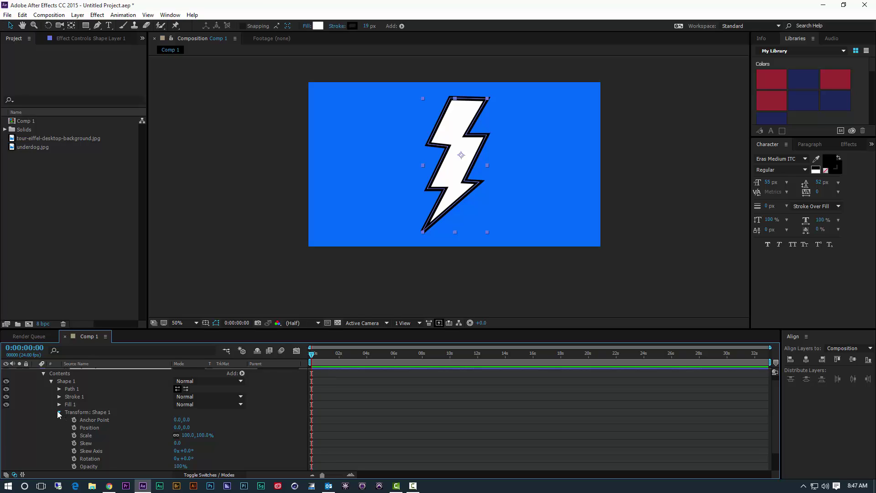
pyautogui.click(59, 413)
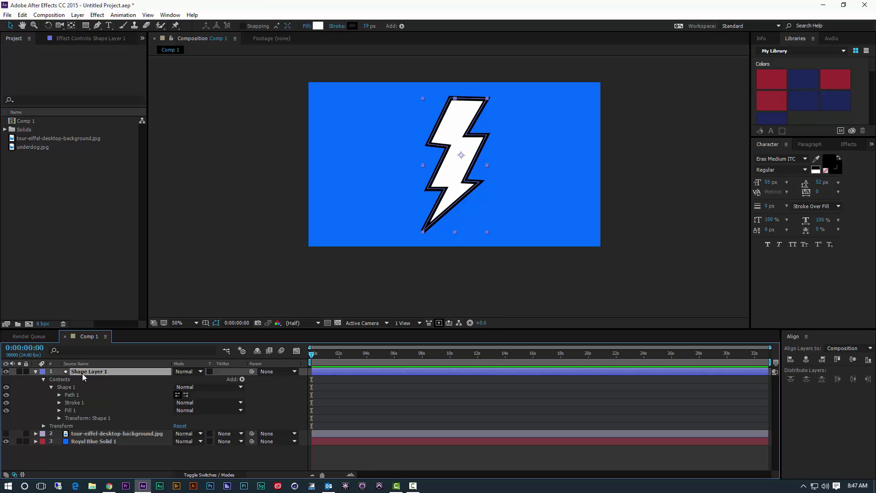
# Hide Shape Layer 1, collapse its properties and leave no layer selected
pyautogui.click(6, 371)
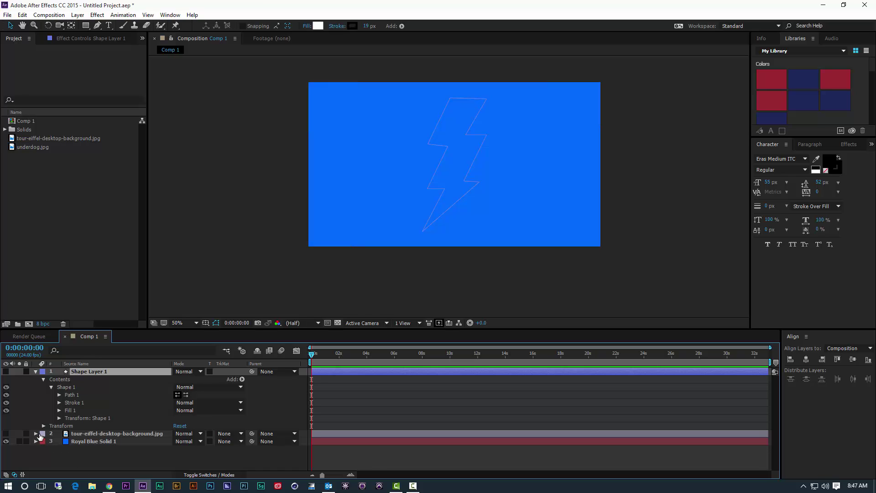
pyautogui.click(35, 371)
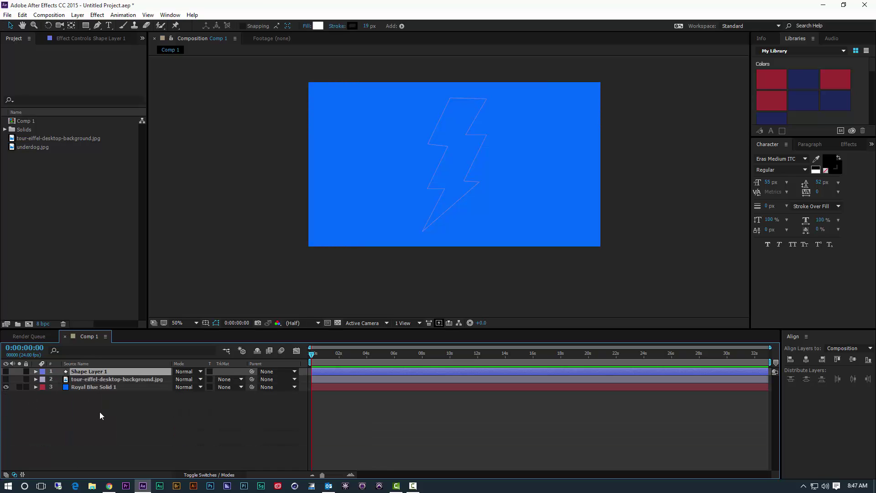
pyautogui.click(99, 412)
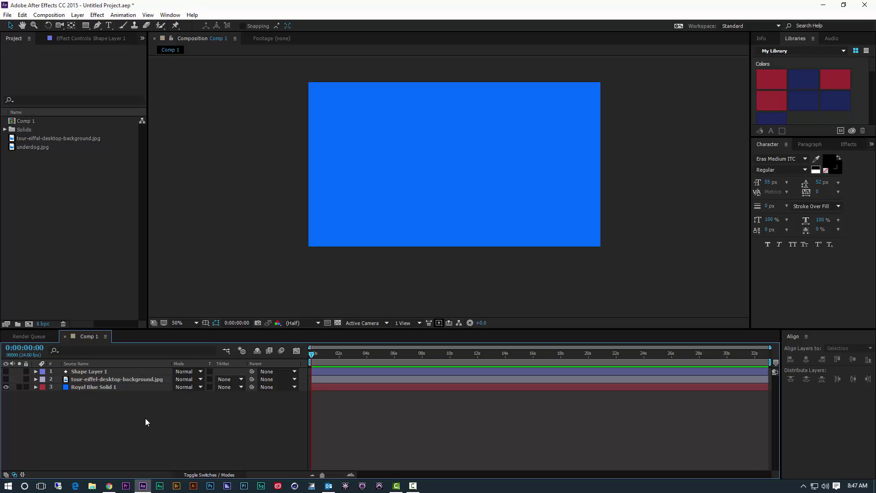
# Draw a closed two-point Pen shape on a new layer, with a bottom-centre corner point and a curved point directly above it
pyautogui.click(98, 25)
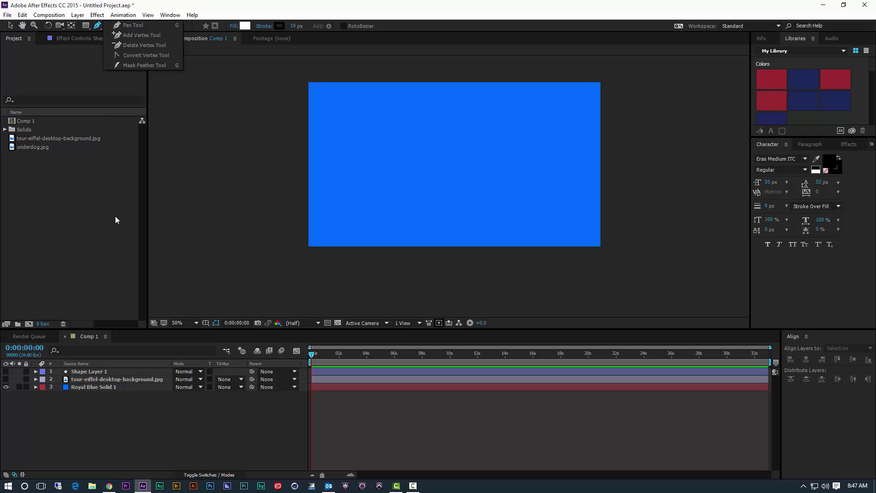
pyautogui.click(452, 231)
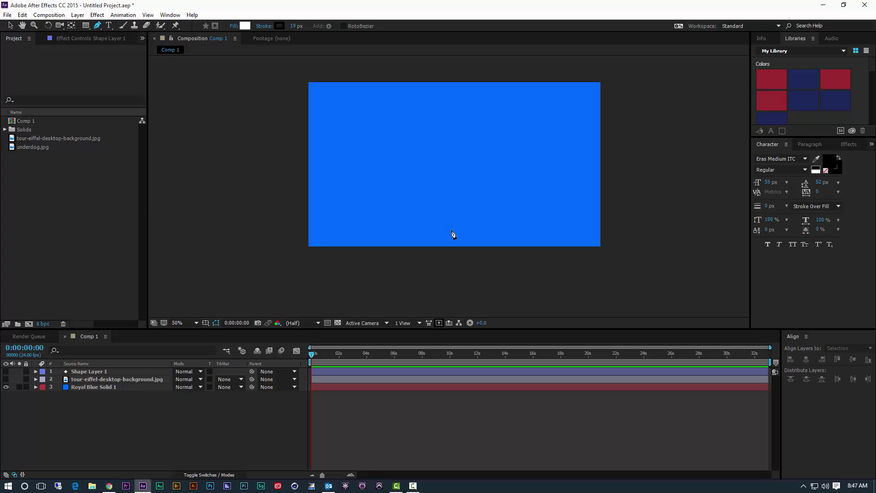
pyautogui.click(451, 230)
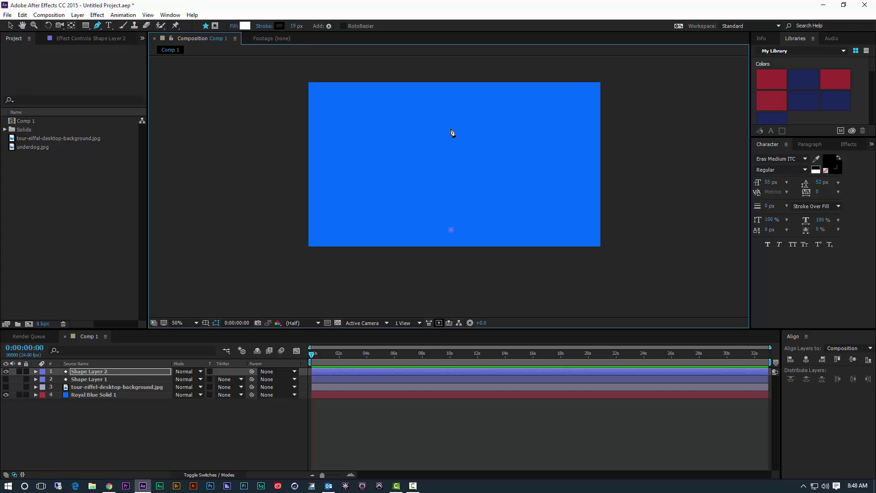
pyautogui.moveTo(451, 129); pyautogui.dragTo(557, 229)
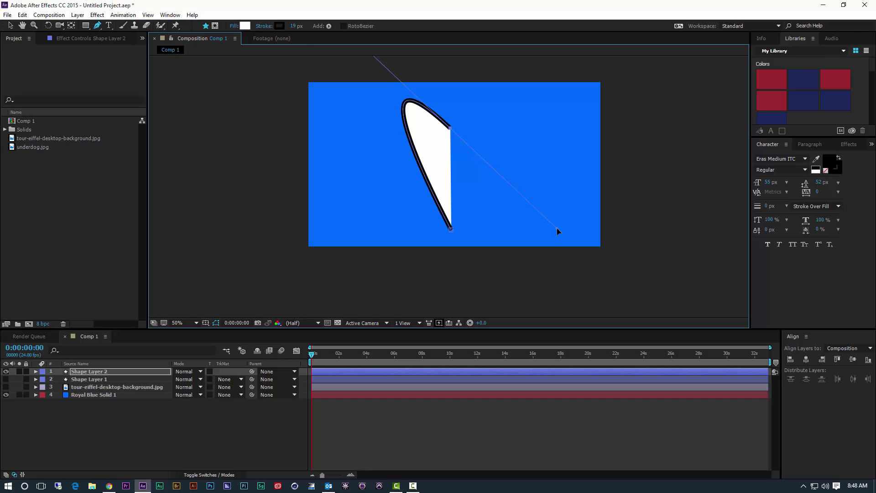
pyautogui.moveTo(557, 228); pyautogui.dragTo(557, 228)
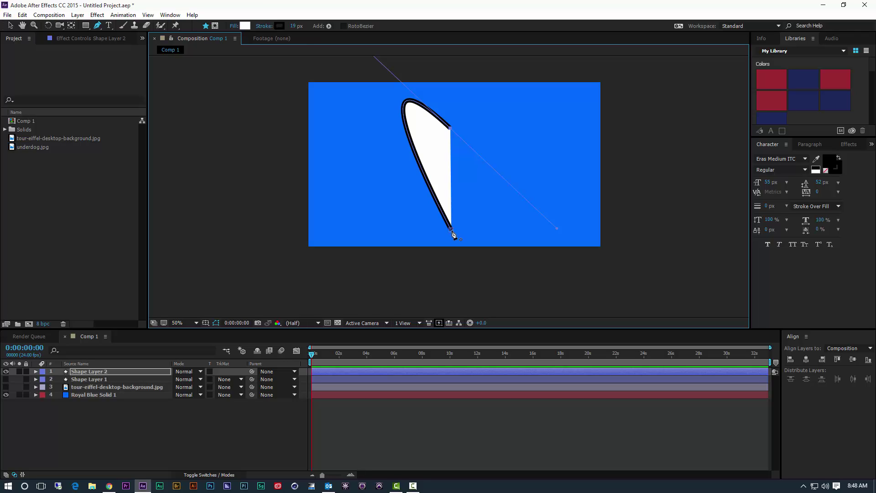
pyautogui.click(451, 231)
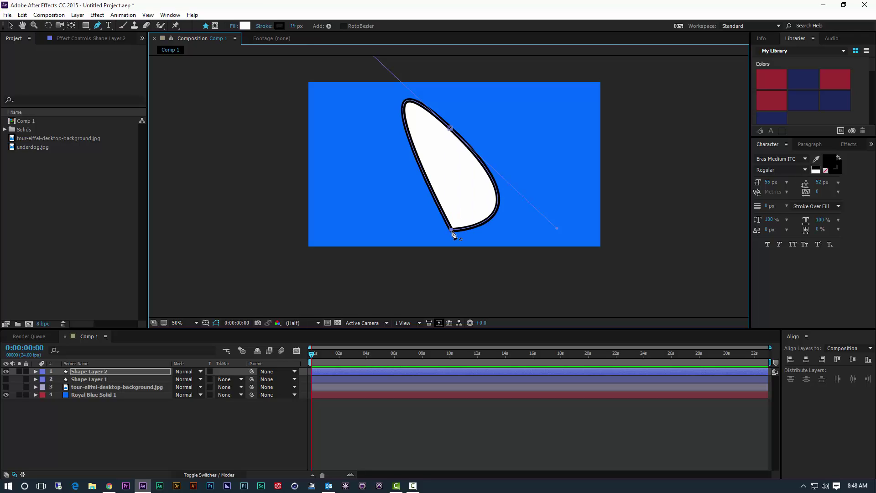
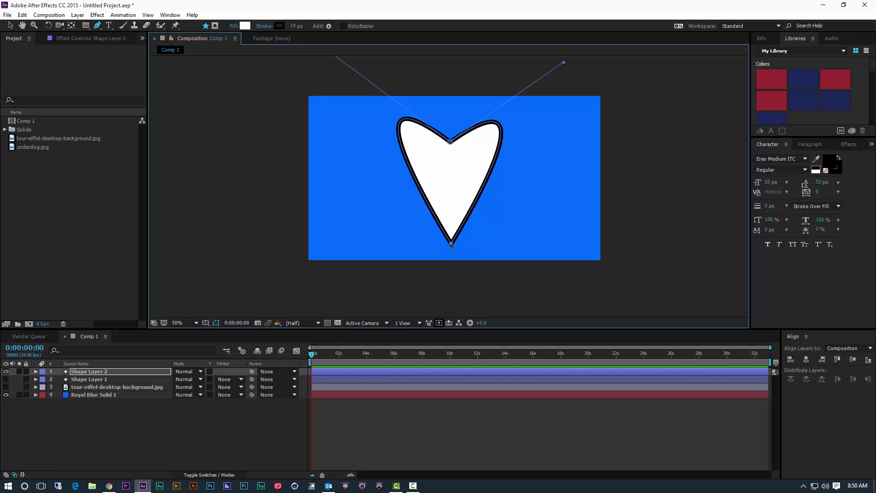
# Reshape the heart by pulling handles up and outward from its bottom tip and shortening the two handles at its top notch
pyautogui.moveTo(456, 243); pyautogui.dragTo(479, 243)
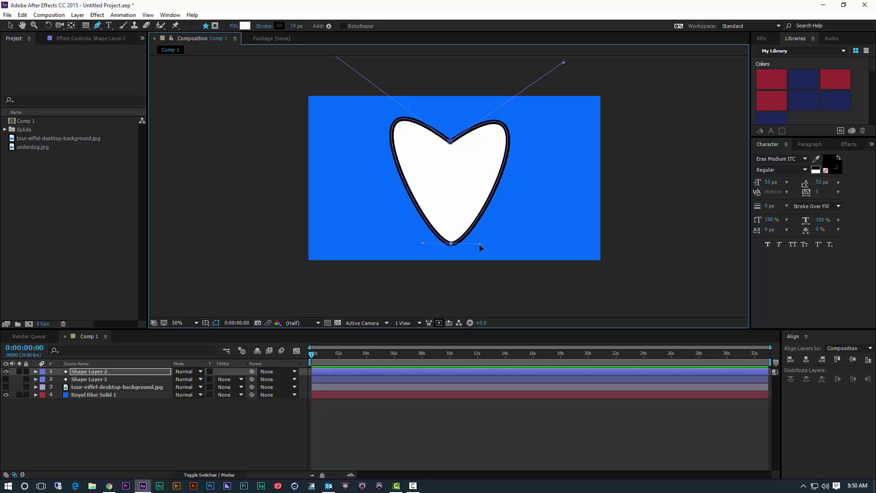
pyautogui.moveTo(480, 245); pyautogui.dragTo(509, 201)
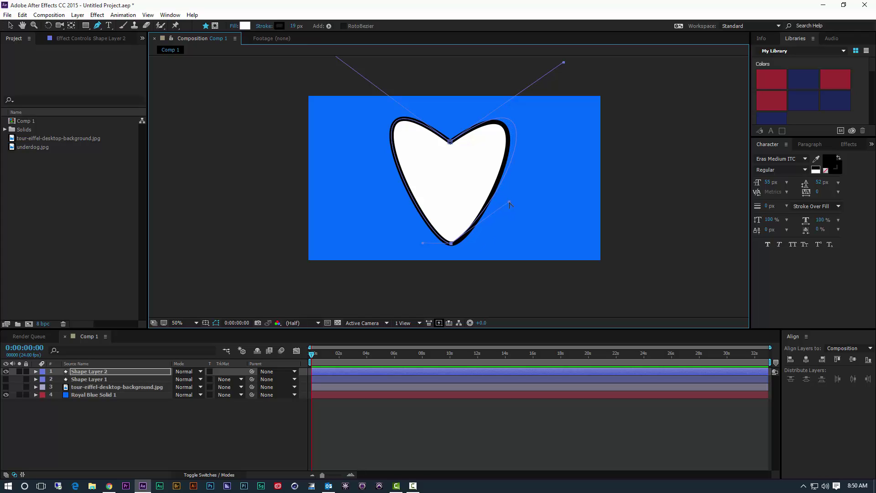
pyautogui.moveTo(422, 244); pyautogui.dragTo(396, 212)
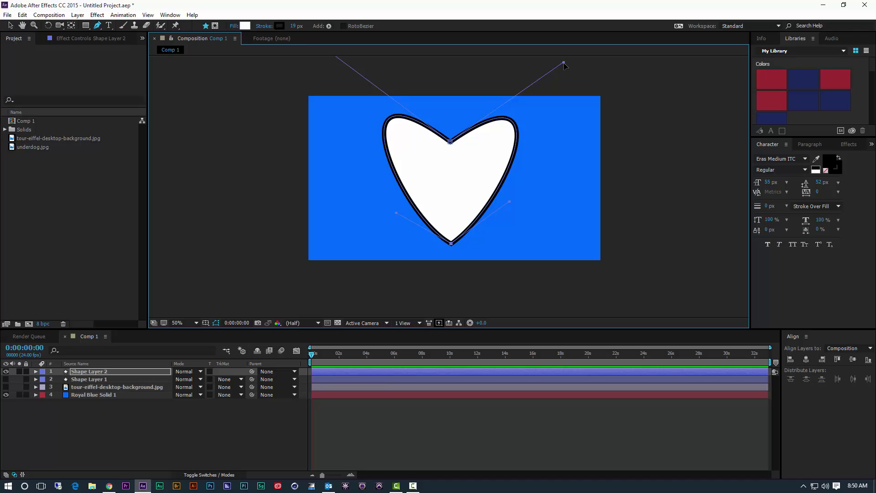
pyautogui.moveTo(564, 62); pyautogui.dragTo(546, 78)
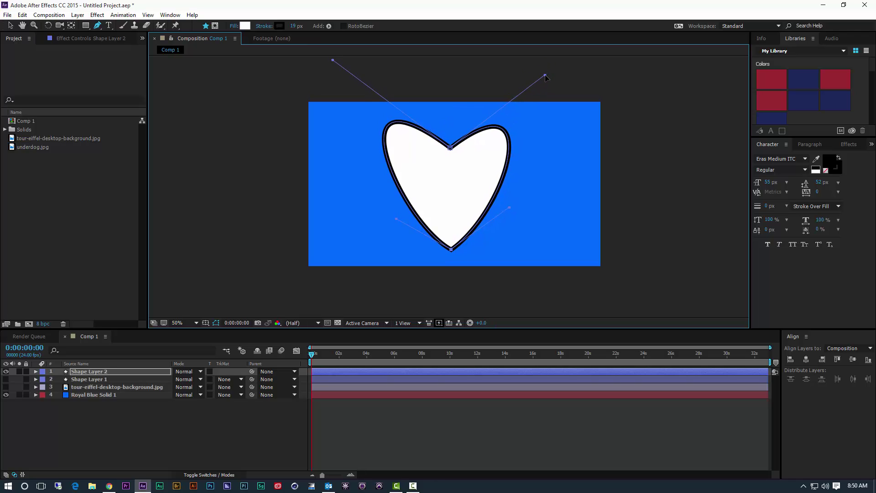
pyautogui.moveTo(334, 62)
pyautogui.mouseDown()
pyautogui.moveTo(343, 80)
pyautogui.moveTo(341, 73)
pyautogui.mouseUp()
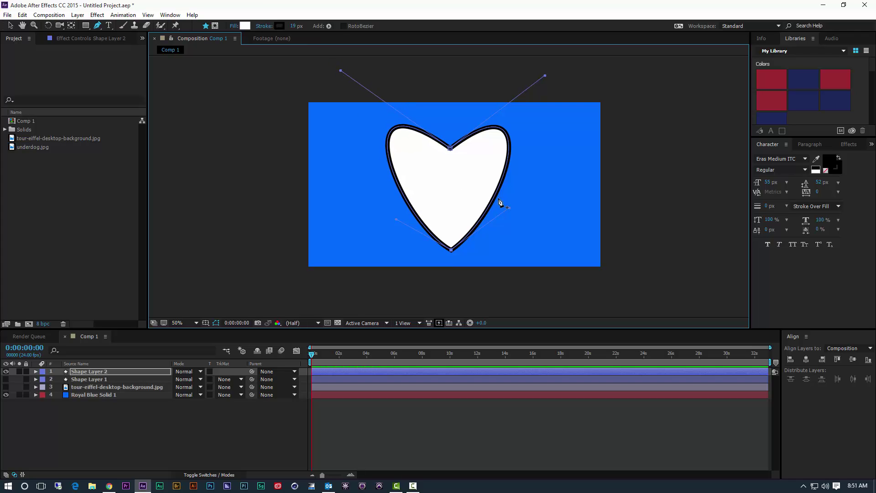
# Select the finished heart with the Selection tool, give it a dark red fill and deselect it
pyautogui.click(10, 26)
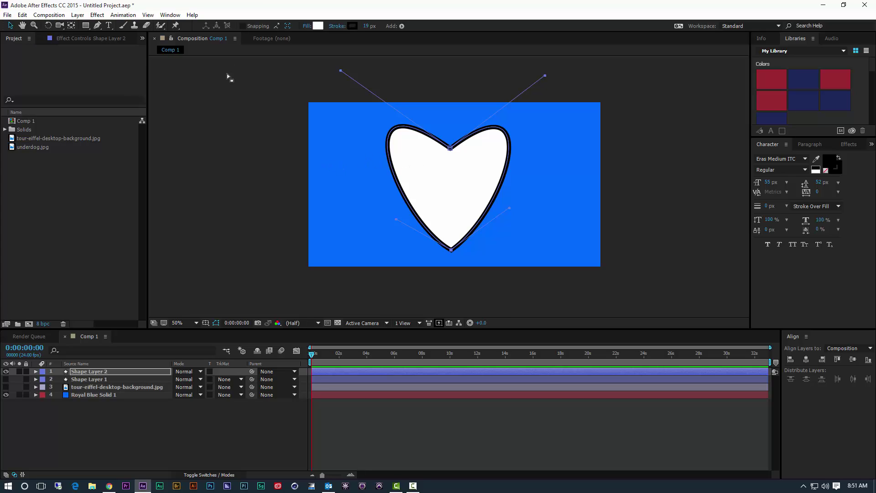
pyautogui.click(233, 115)
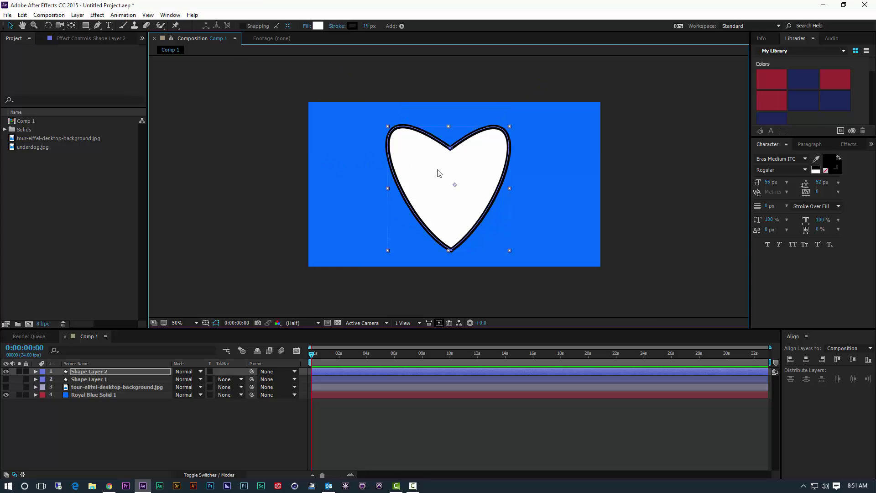
pyautogui.click(317, 26)
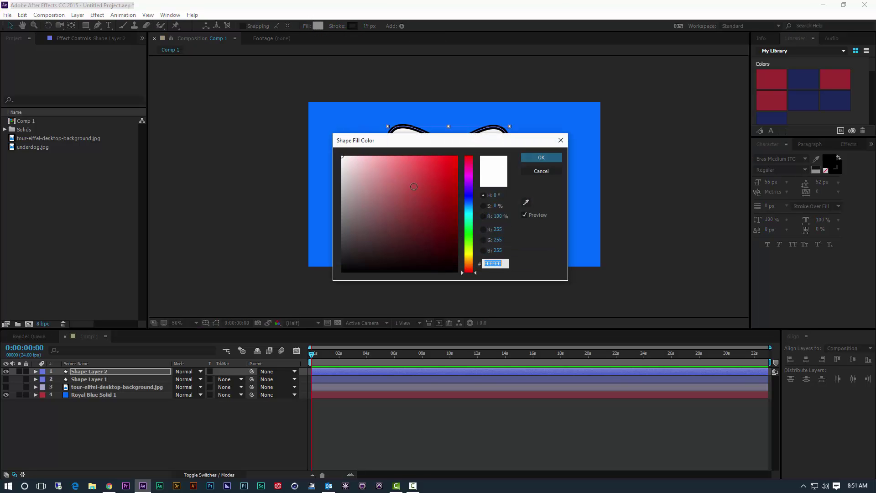
pyautogui.click(456, 225)
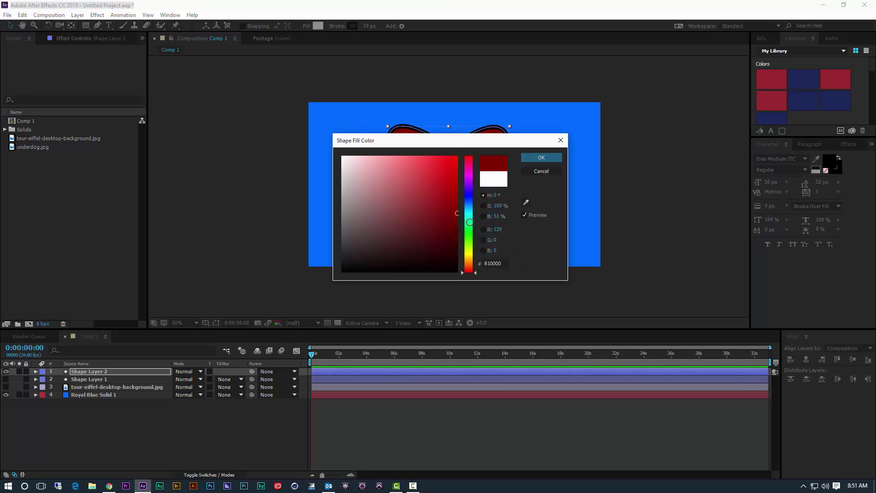
pyautogui.click(542, 157)
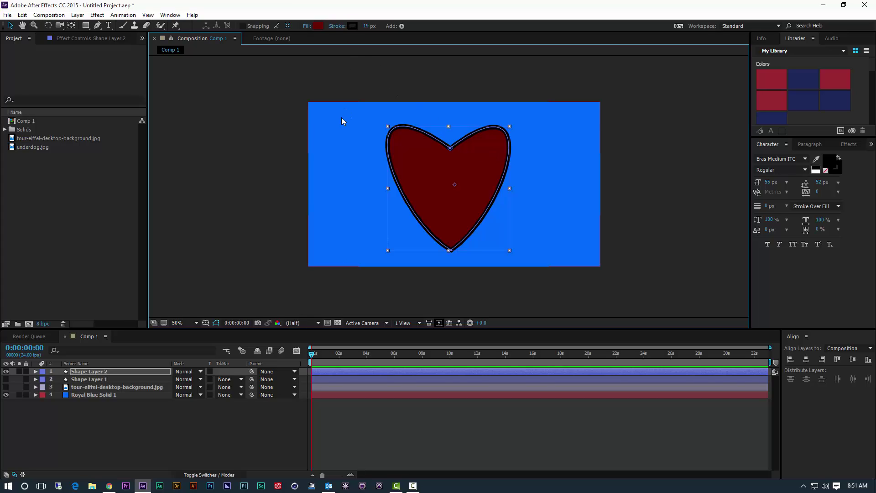
pyautogui.click(274, 138)
pyautogui.click(276, 136)
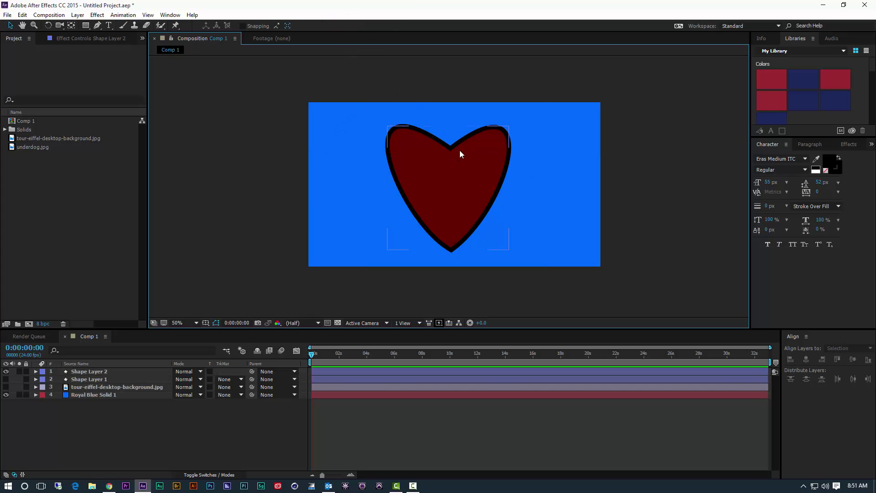
# Select the heart, set its stroke colour to white (FFFFFF) and leave it deselected
pyautogui.click(461, 182)
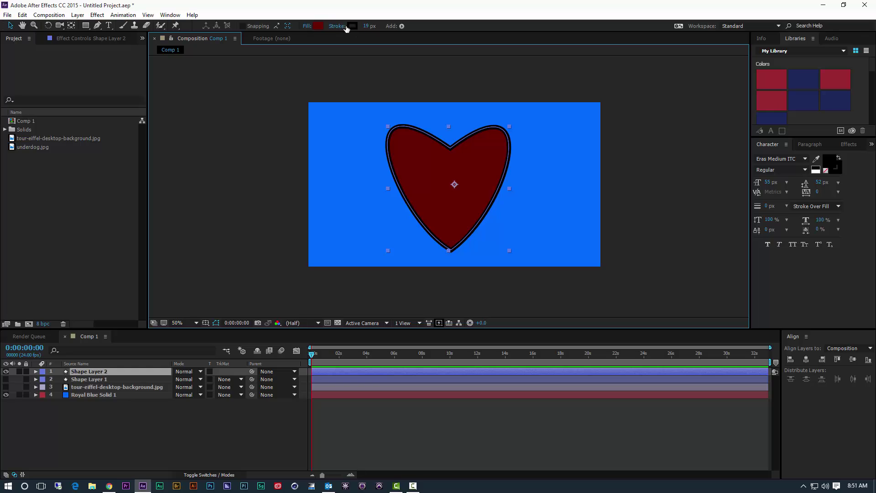
pyautogui.click(353, 26)
pyautogui.click(342, 194)
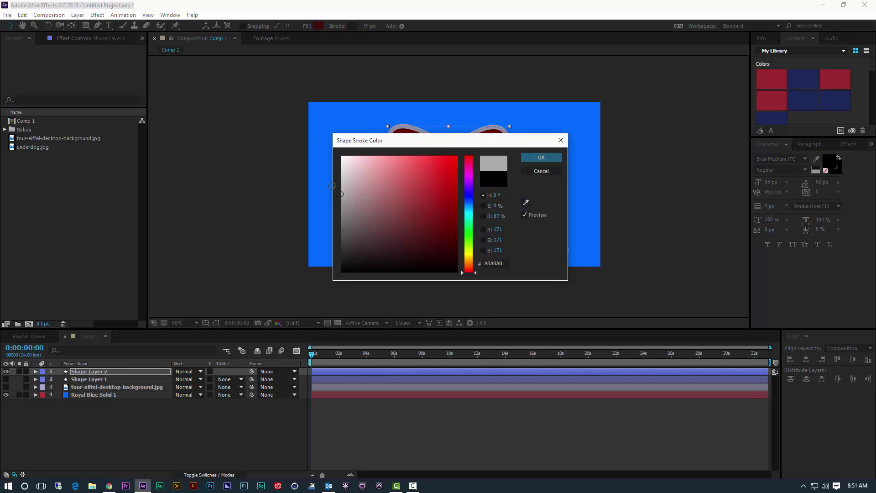
pyautogui.moveTo(332, 187); pyautogui.dragTo(304, 127)
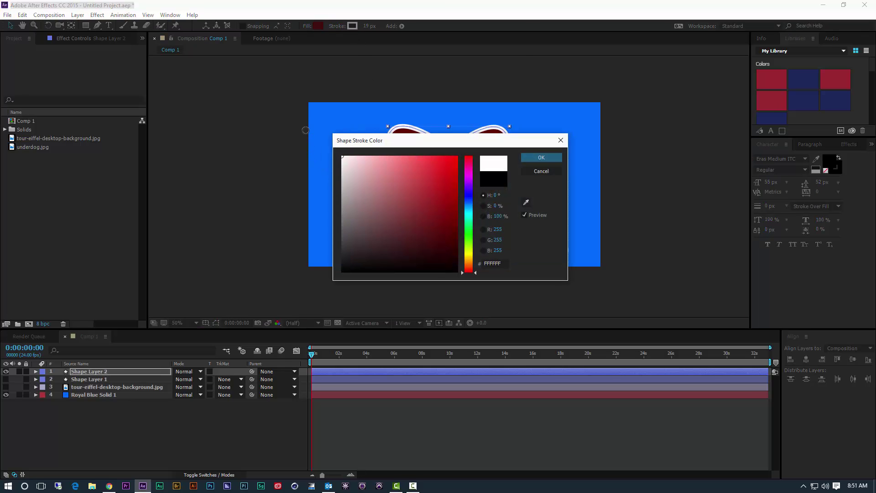
pyautogui.click(543, 160)
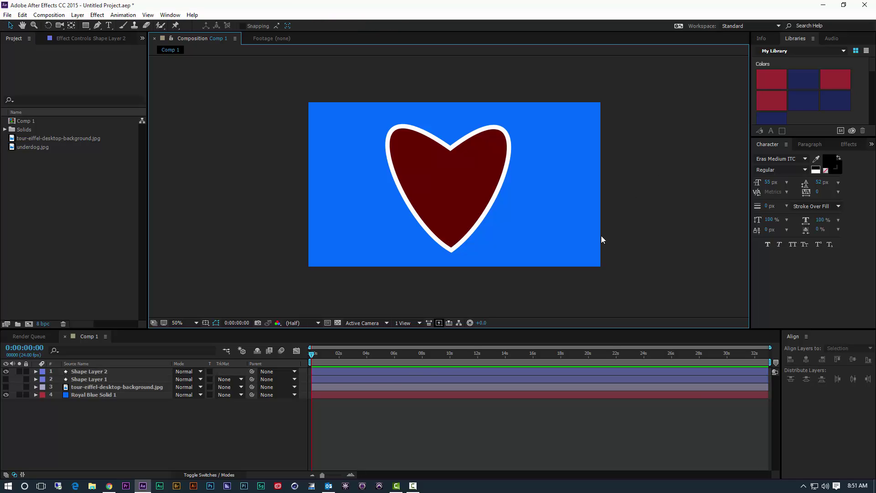
# Examine the path, stroke and fill entries of Shape 1 in Shape Layer 2, toggle the layer's visibility and collapse it
pyautogui.click(75, 372)
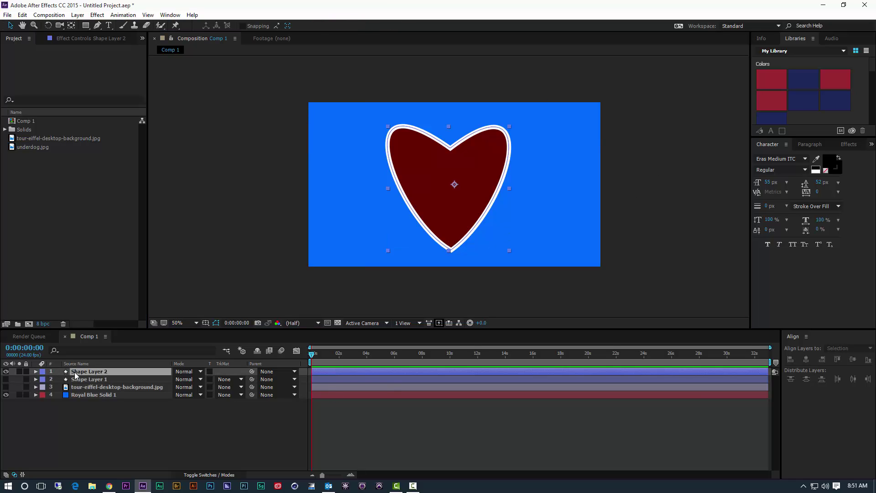
pyautogui.click(35, 371)
pyautogui.click(44, 380)
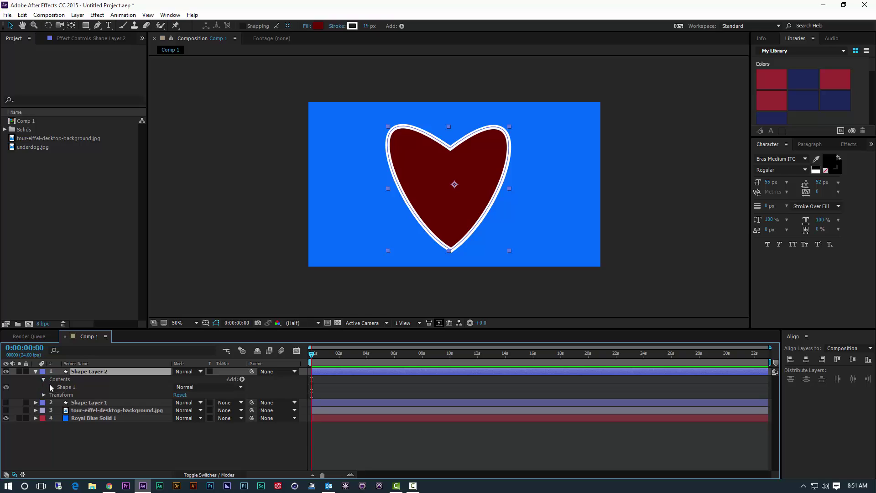
pyautogui.click(51, 387)
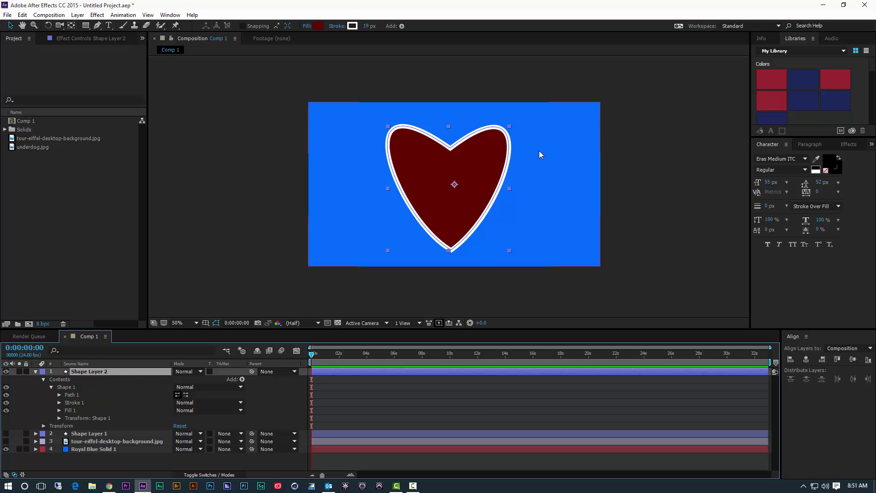
pyautogui.click(6, 371)
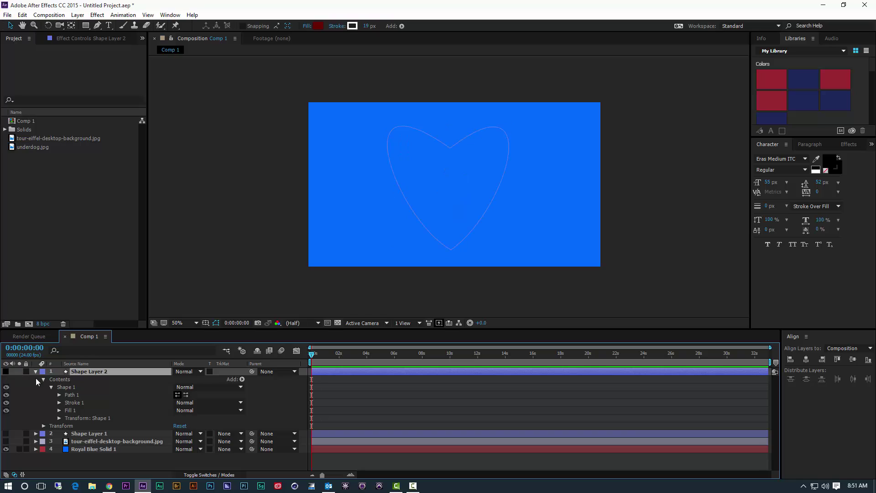
pyautogui.click(6, 371)
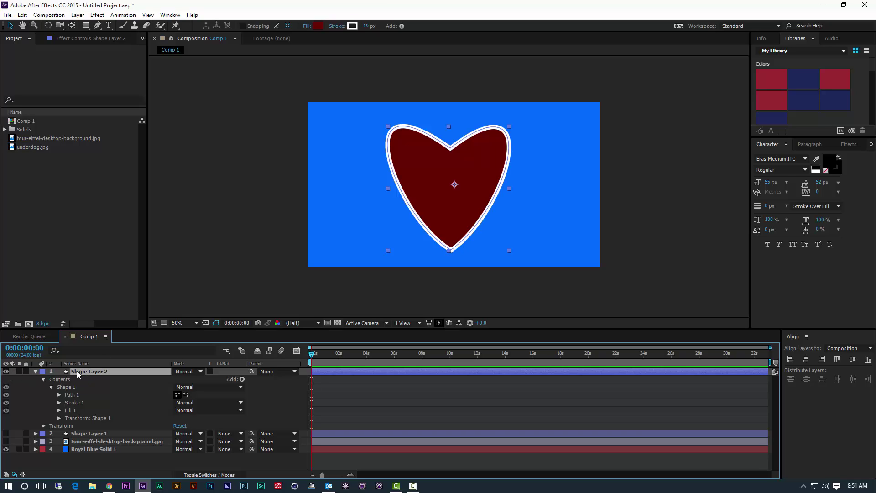
pyautogui.click(37, 372)
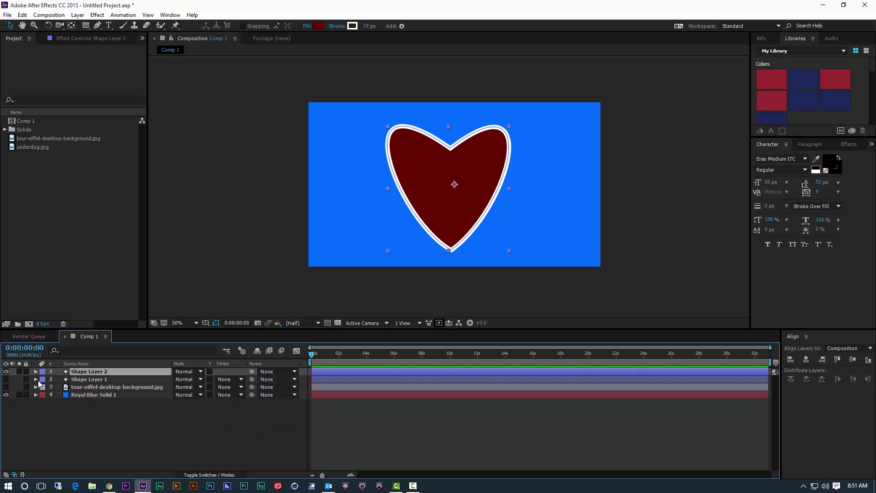
# Show Shape Layer 1, hide Shape Layer 2 and leave no layer selected
pyautogui.click(6, 378)
pyautogui.click(6, 371)
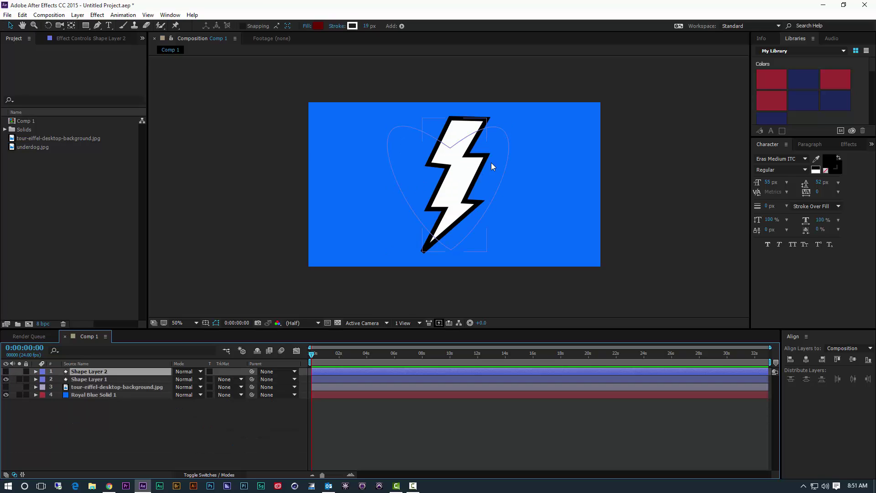
pyautogui.click(656, 186)
pyautogui.click(460, 140)
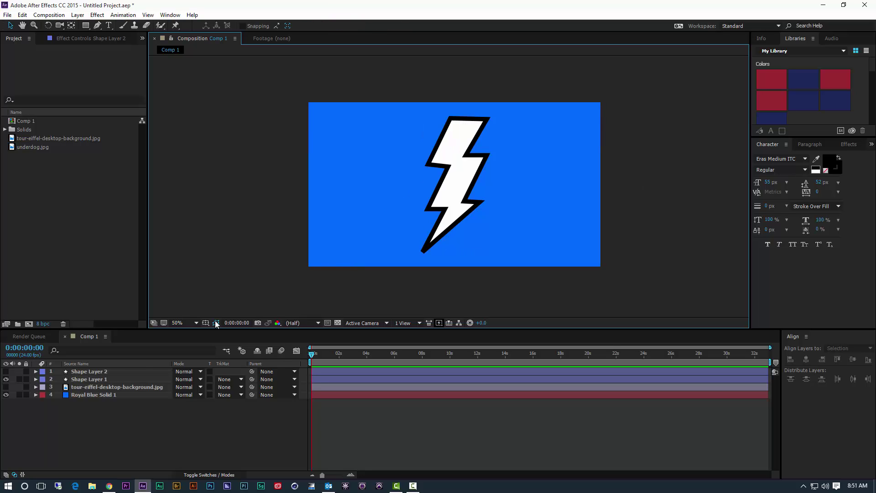
# Hide Shape Layer 1, make the tour-eiffel-desktop-background.jpg layer visible and select its source footage in the project
pyautogui.click(6, 379)
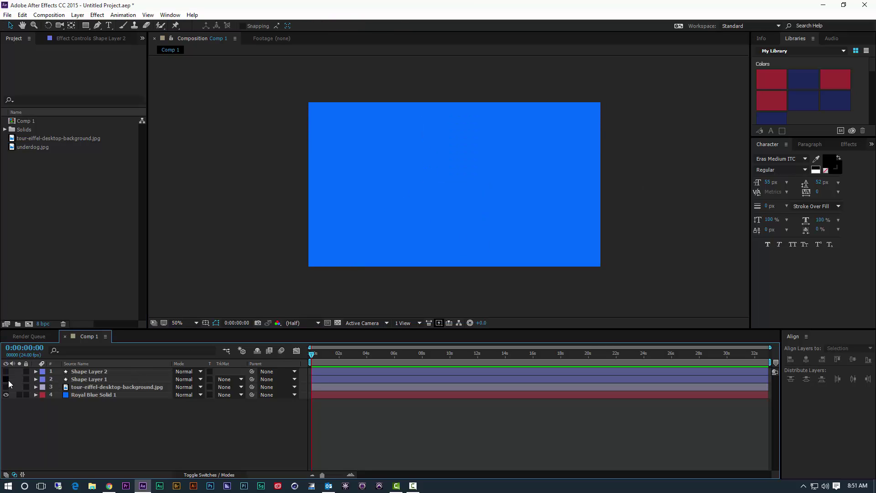
pyautogui.click(86, 387)
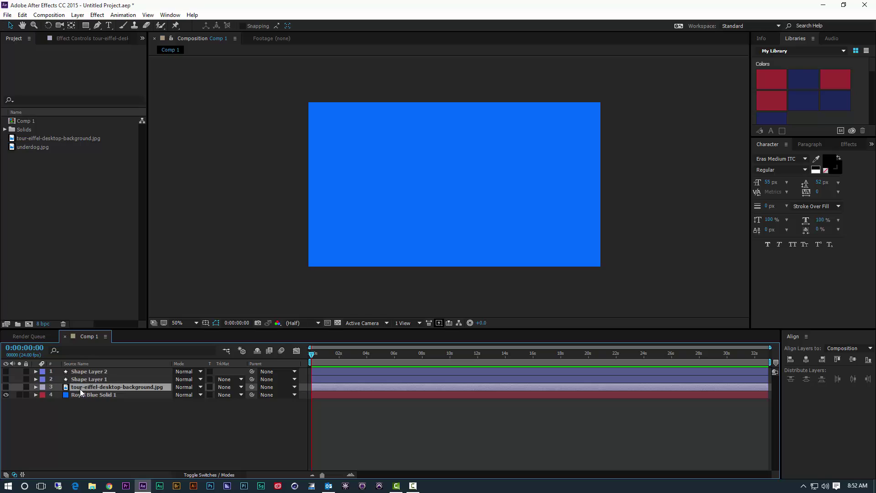
pyautogui.click(6, 387)
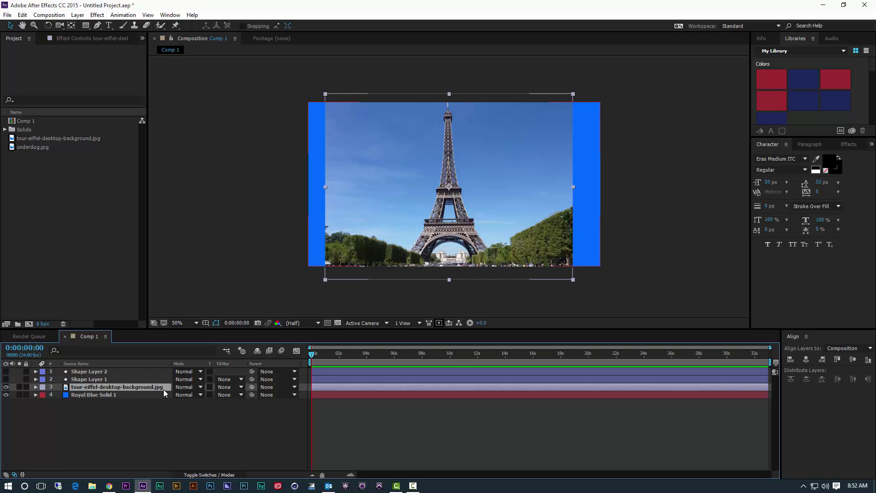
pyautogui.click(25, 138)
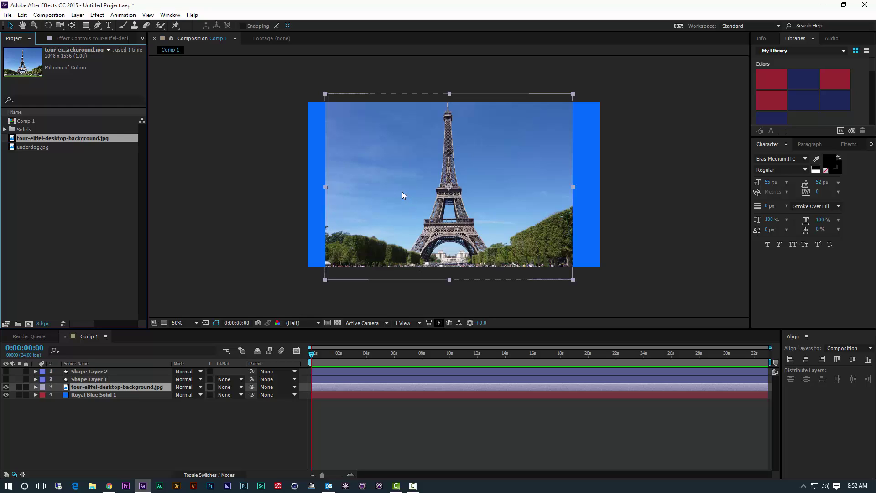
# Examine the Eiffel Tower photo at 200% magnification, centring on the base of the tower and its arch
pyautogui.press('h')
pyautogui.moveTo(393, 186)
pyautogui.mouseDown()
pyautogui.moveTo(342, 186)
pyautogui.moveTo(321, 153)
pyautogui.moveTo(456, 204)
pyautogui.moveTo(338, 176)
pyautogui.moveTo(395, 207)
pyautogui.moveTo(381, 174)
pyautogui.moveTo(388, 197)
pyautogui.mouseUp()
pyautogui.press('v')
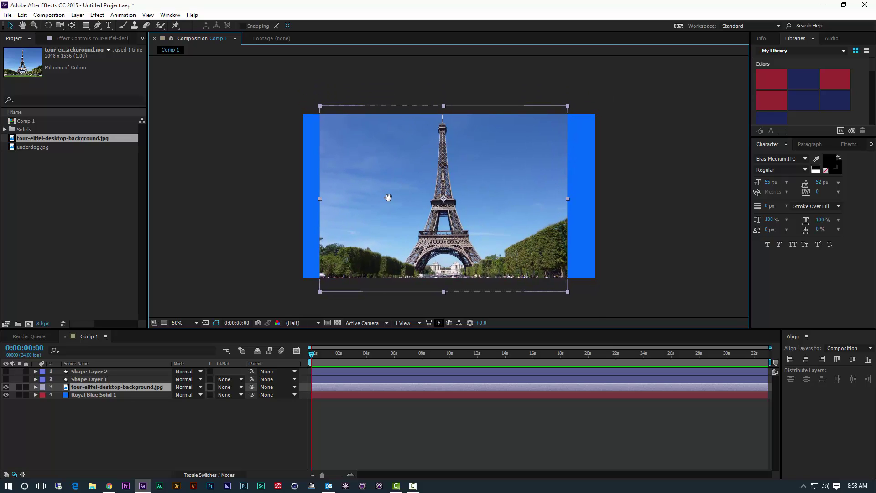
pyautogui.press('.')
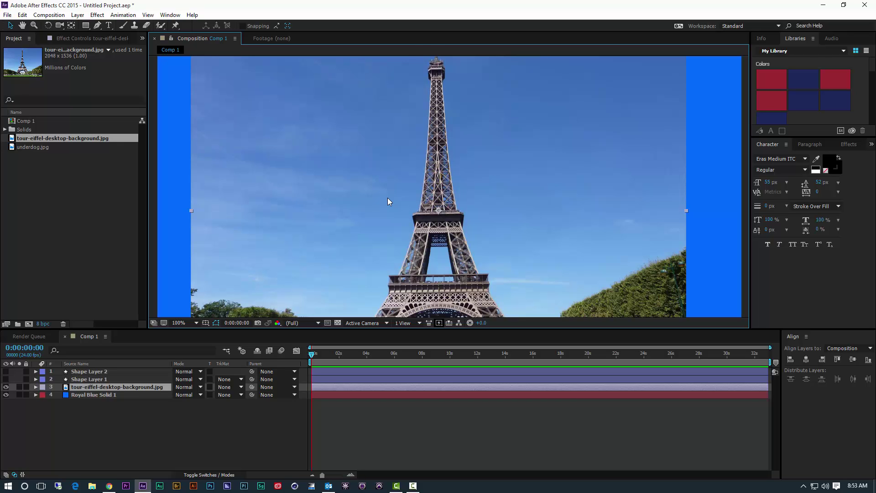
pyautogui.press('.')
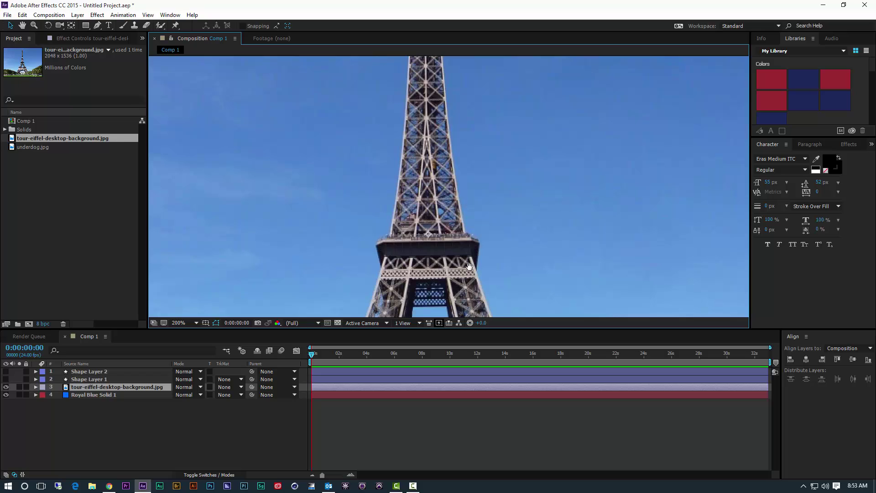
pyautogui.press('h')
pyautogui.moveTo(386, 270); pyautogui.dragTo(407, 167)
pyautogui.moveTo(338, 244); pyautogui.dragTo(421, 236)
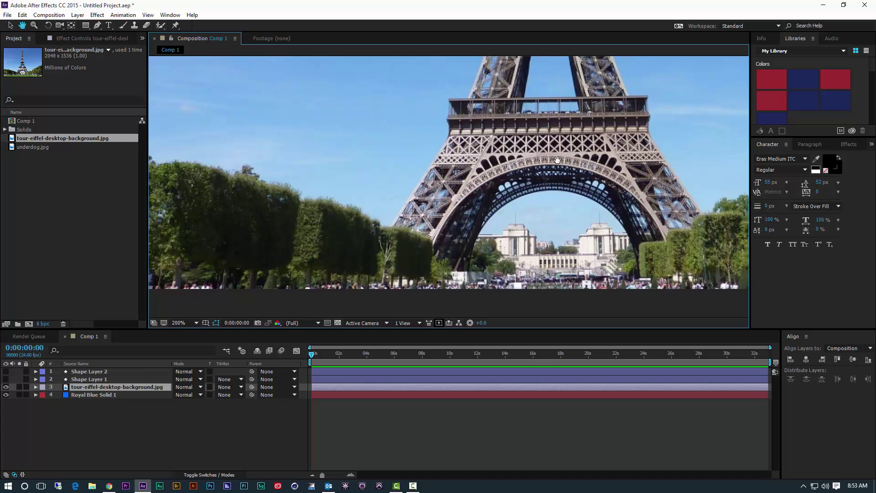
pyautogui.moveTo(566, 122); pyautogui.dragTo(547, 131)
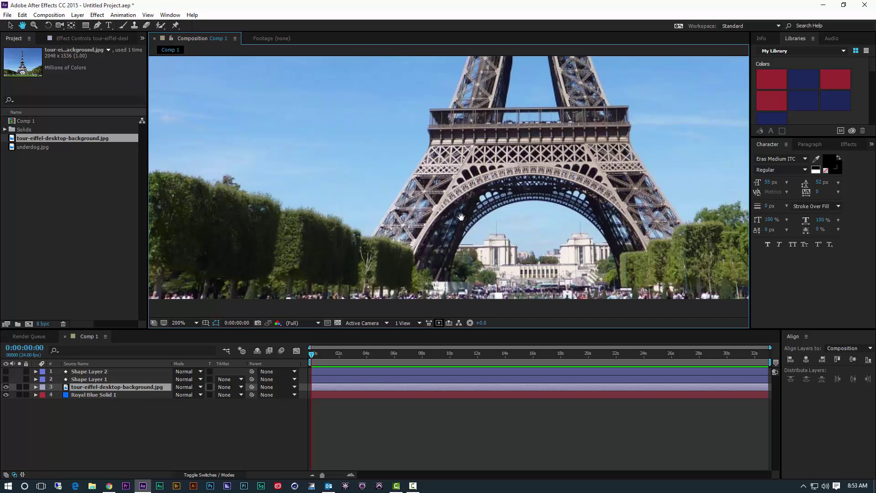
pyautogui.press('v')
# Activate the Pen tool with no layer selected, set the shape fill to None and the stroke width to 10 px
pyautogui.click(97, 25)
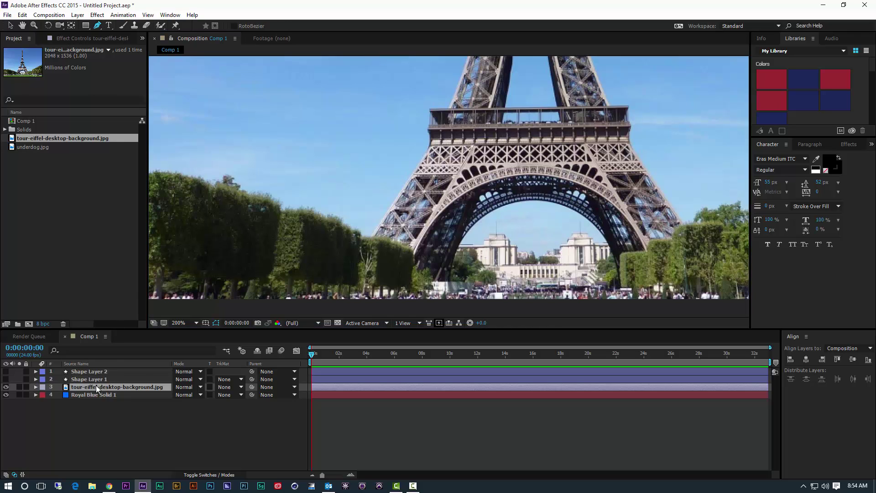
pyautogui.click(112, 423)
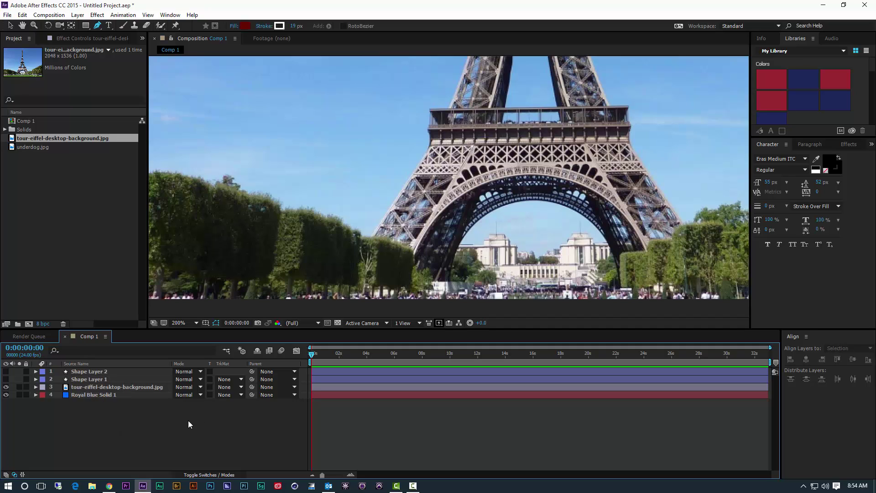
pyautogui.click(232, 26)
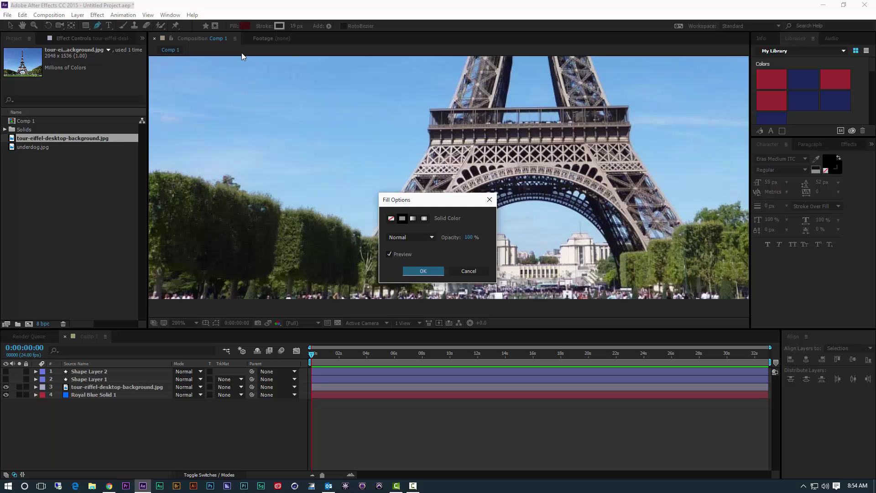
pyautogui.click(391, 219)
pyautogui.click(417, 270)
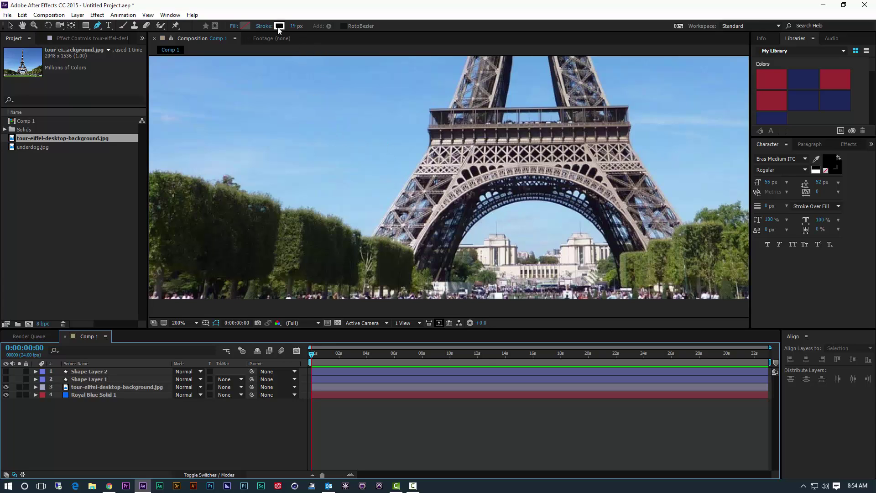
pyautogui.click(297, 26)
pyautogui.write('8')
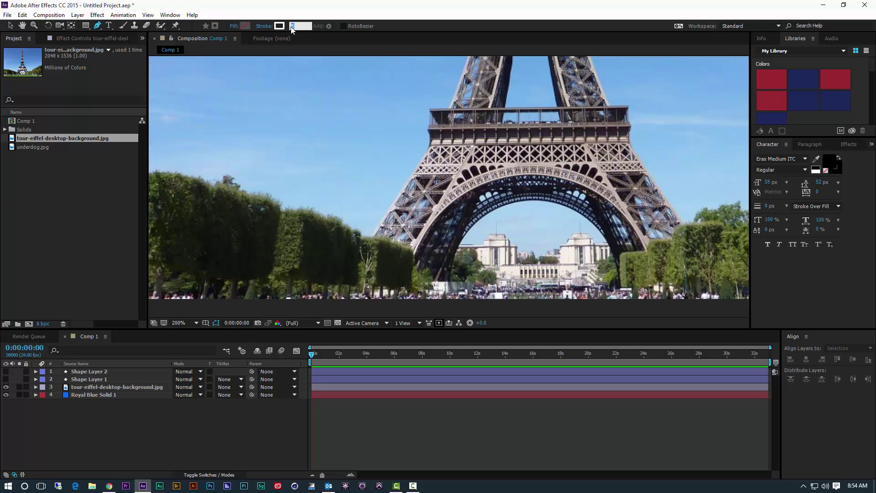
pyautogui.press('Return')
# Trace the Eiffel Tower's lower arch with three Pen points: left foot, a smooth curved point at the crown, and right foot
pyautogui.click(402, 293)
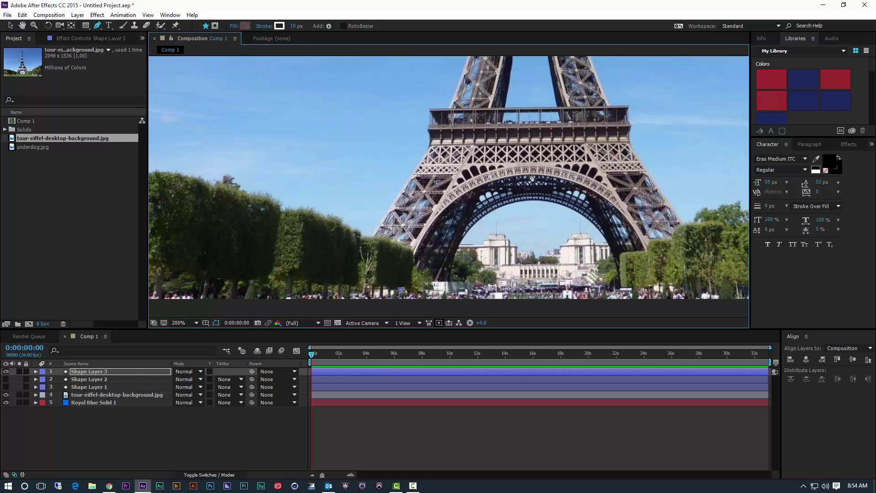
pyautogui.moveTo(529, 173); pyautogui.dragTo(635, 177)
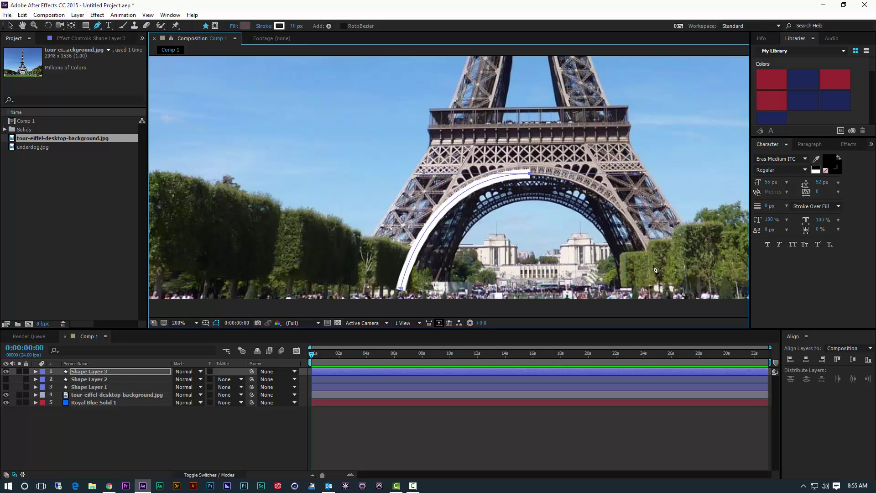
pyautogui.click(656, 290)
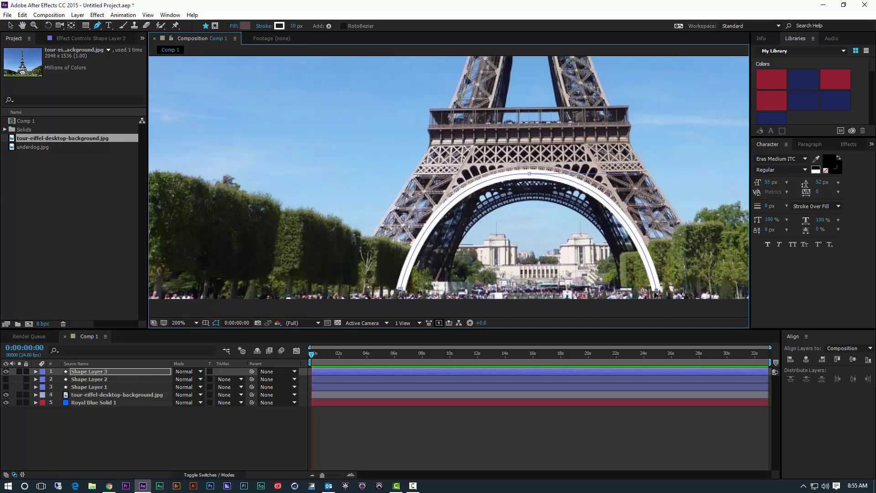
# Extend the Pen path along the base of the tower's right foot, up its outer leg and around the first platform's right edge
pyautogui.press('h')
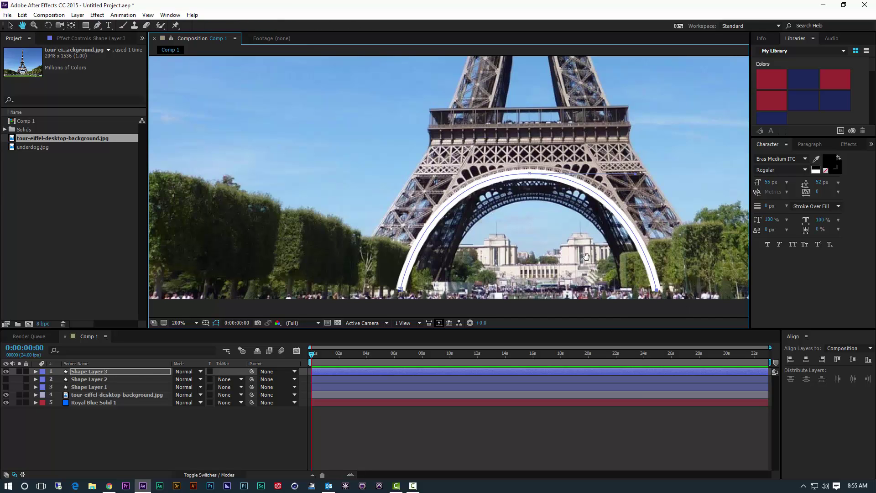
pyautogui.moveTo(586, 257); pyautogui.dragTo(435, 250)
pyautogui.press('g')
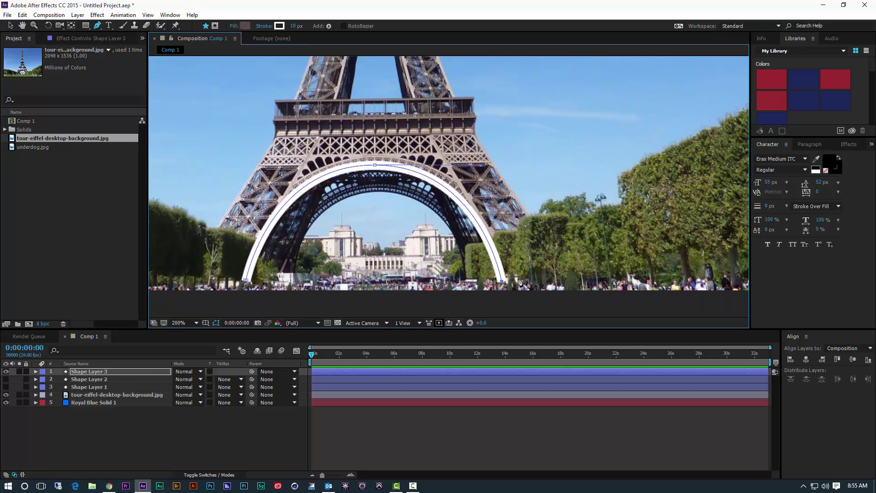
pyautogui.click(572, 278)
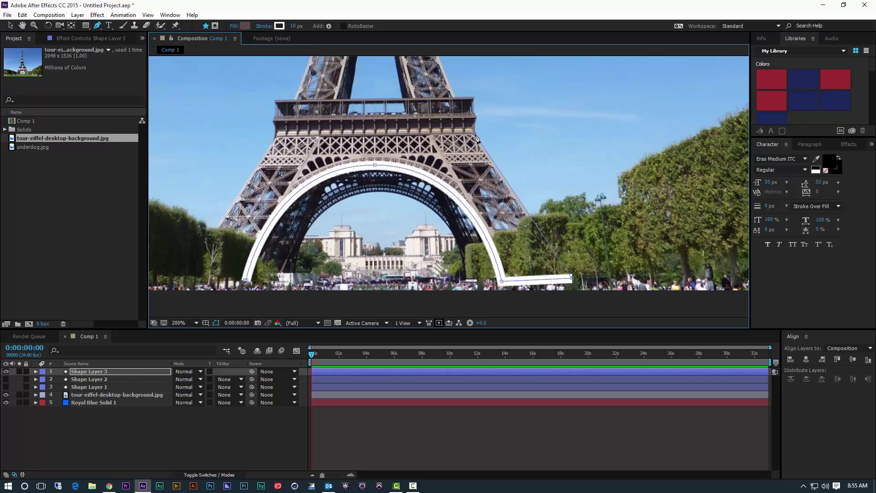
pyautogui.click(476, 134)
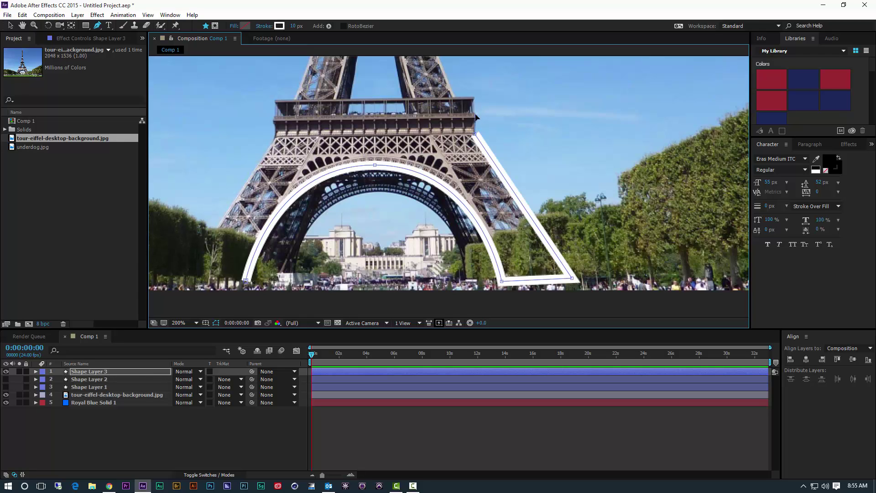
pyautogui.click(476, 117)
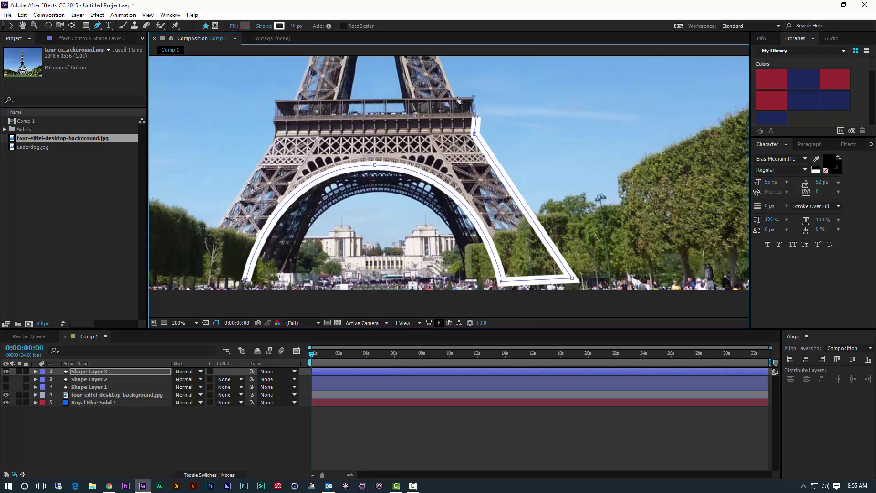
pyautogui.click(455, 97)
# Continue the path up the right side of the tower's middle section and out around the second platform's right edge
pyautogui.press('space')
pyautogui.moveTo(433, 74); pyautogui.dragTo(461, 194)
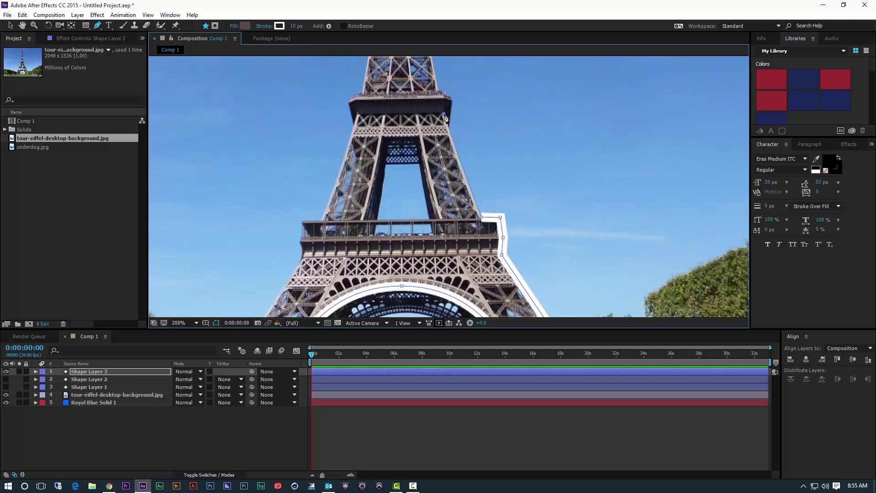
pyautogui.click(445, 118)
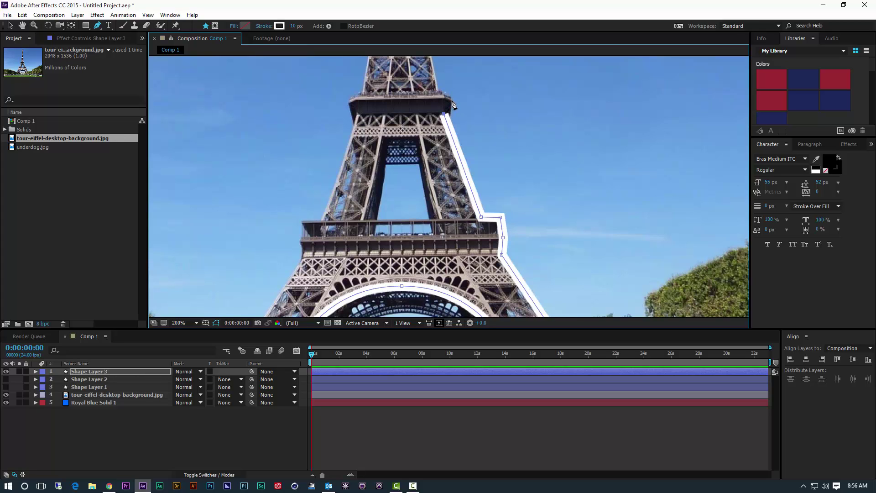
pyautogui.click(454, 105)
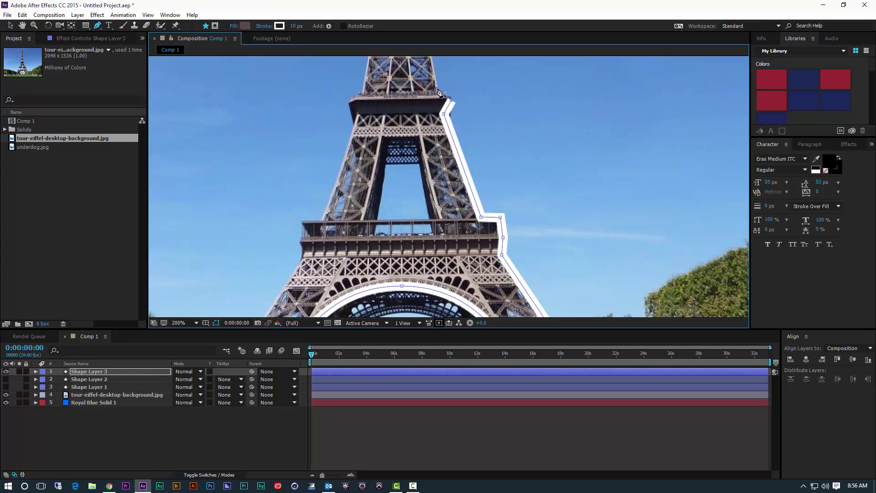
# Trace the right edge of the tower's upper shaft with a midway point, ending just beneath the top observation deck
pyautogui.press('space')
pyautogui.moveTo(437, 100); pyautogui.dragTo(453, 261)
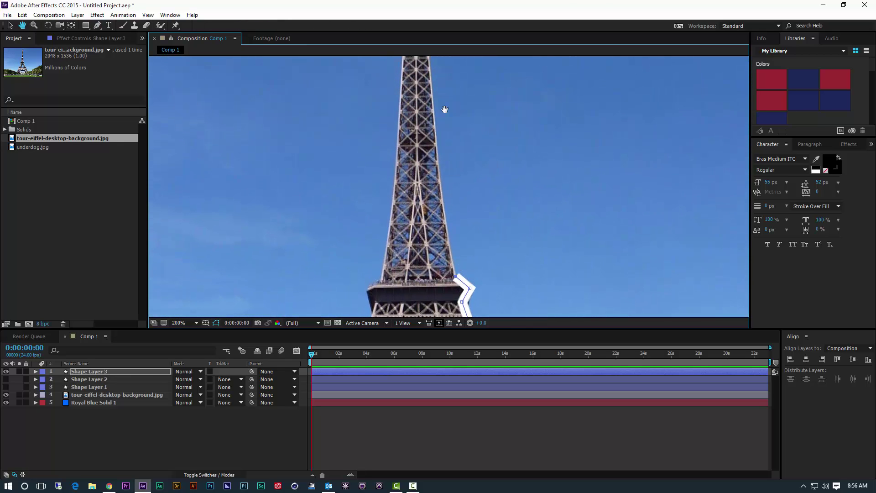
pyautogui.moveTo(455, 108); pyautogui.dragTo(457, 133)
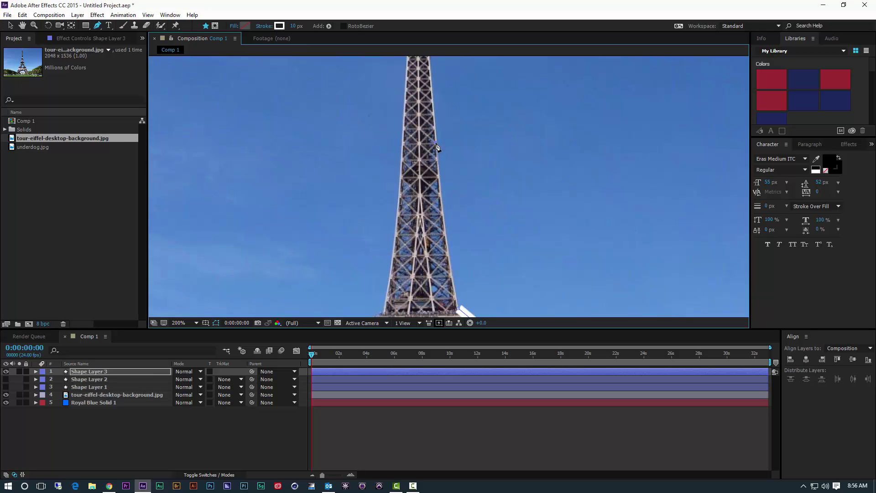
pyautogui.click(436, 146)
pyautogui.press('space')
pyautogui.moveTo(451, 97); pyautogui.dragTo(452, 136)
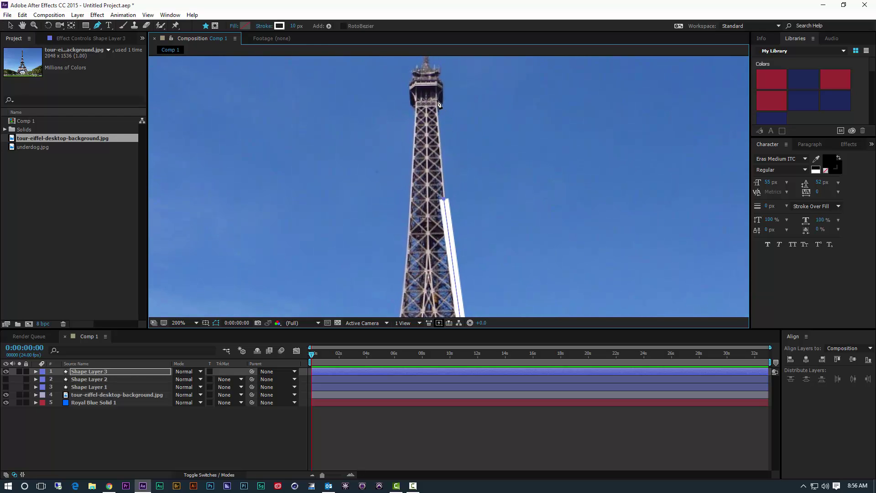
pyautogui.click(438, 104)
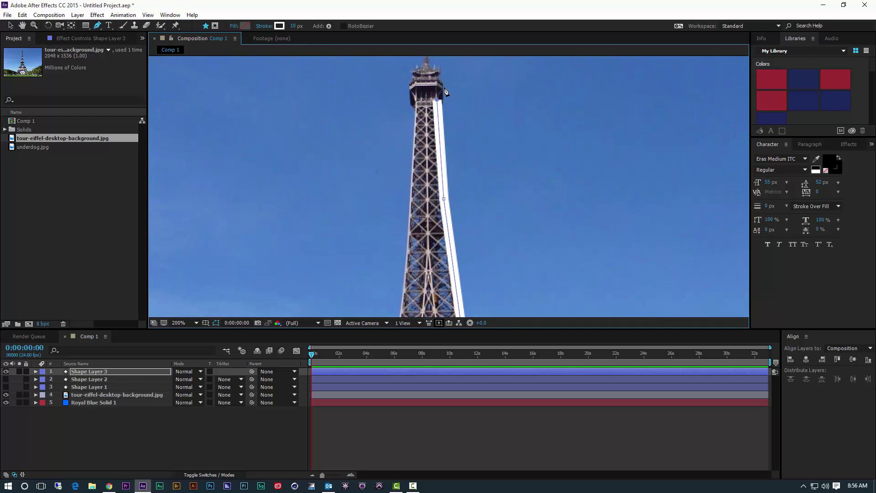
# Outline the right side of the top observation deck and cap, and extend the path to the tip of the antenna
pyautogui.click(445, 87)
pyautogui.click(439, 78)
pyautogui.scroll(3, 440, 92)
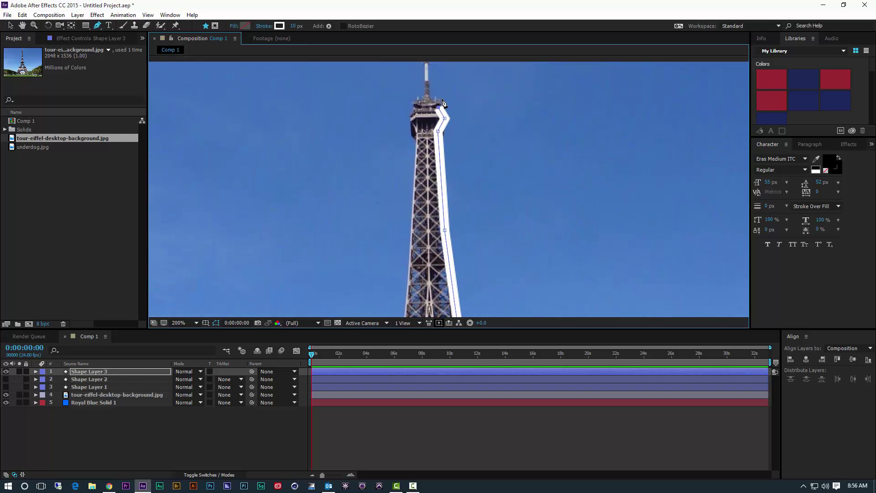
pyautogui.click(433, 100)
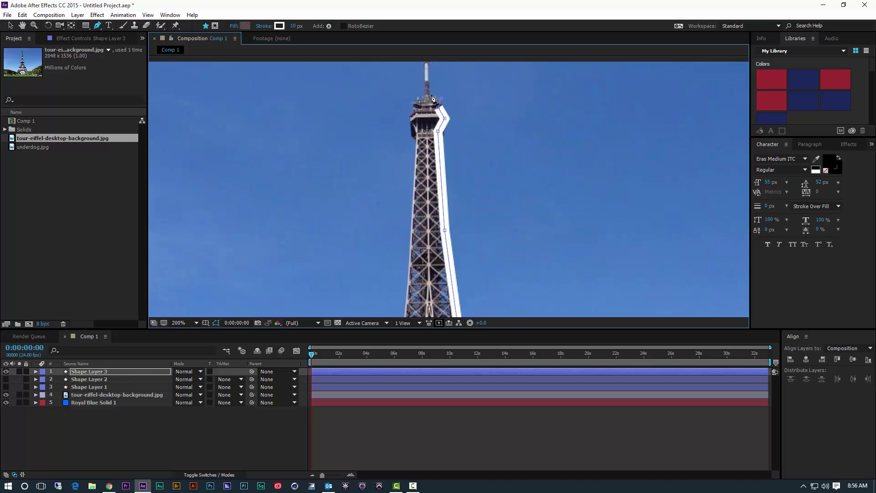
pyautogui.click(434, 98)
pyautogui.scroll(2, 445, 91)
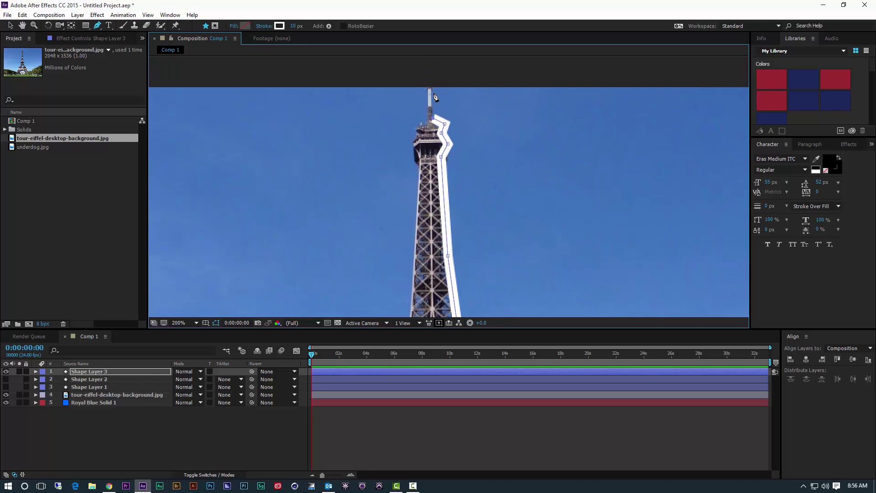
pyautogui.click(429, 87)
# Trace back down the antenna's left side and around the left edge of the cap and top observation deck
pyautogui.click(424, 120)
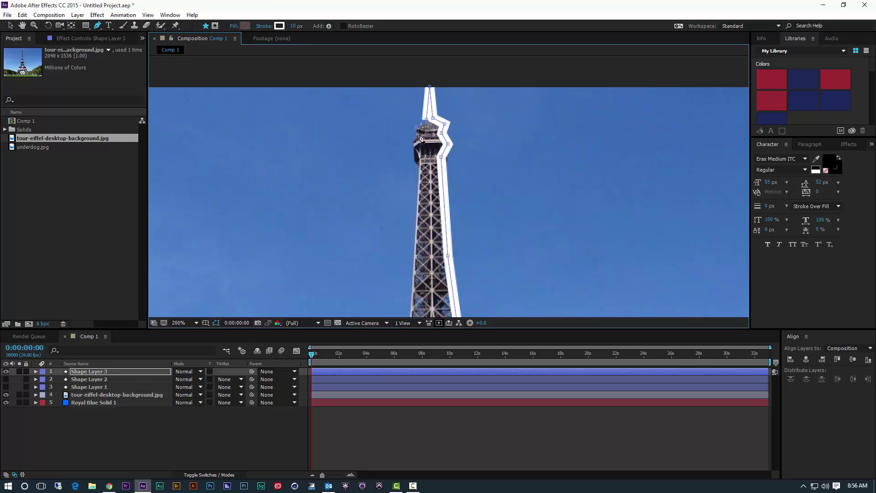
pyautogui.click(415, 124)
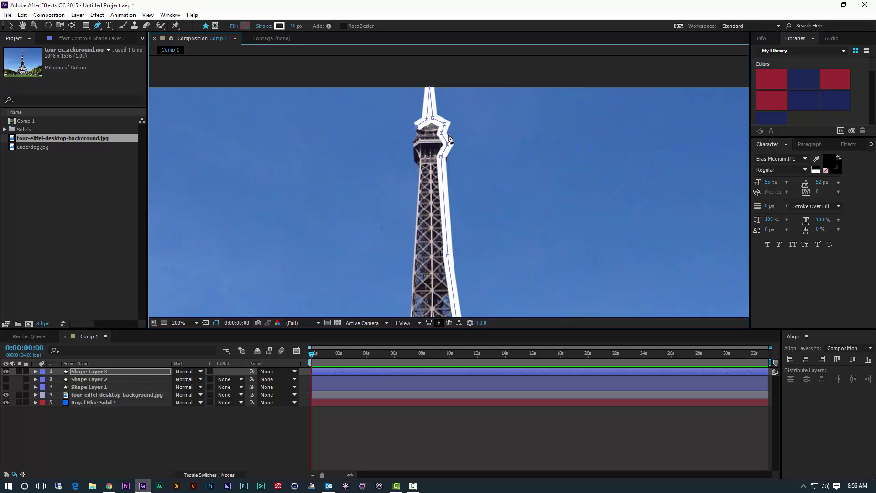
pyautogui.click(419, 132)
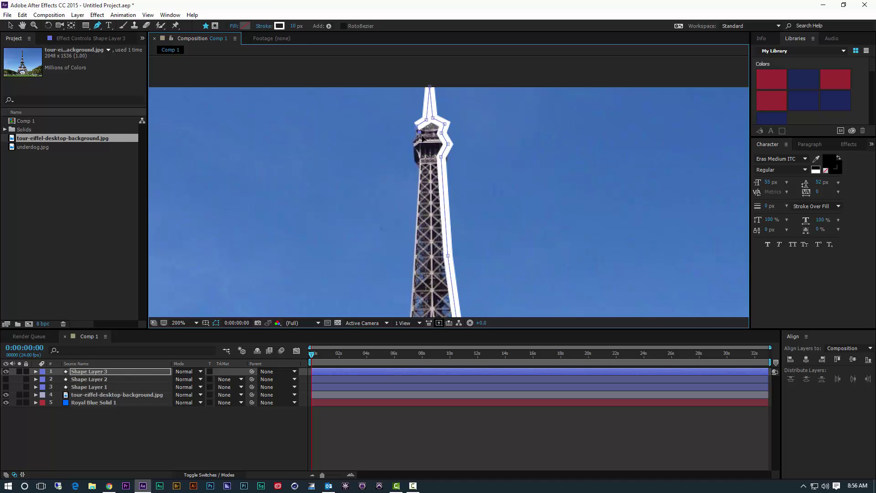
pyautogui.click(414, 148)
# Trace the left edge of the upper shaft with a midway point, down to the second platform's outer left corner
pyautogui.moveTo(427, 264); pyautogui.dragTo(442, 174)
pyautogui.press('g')
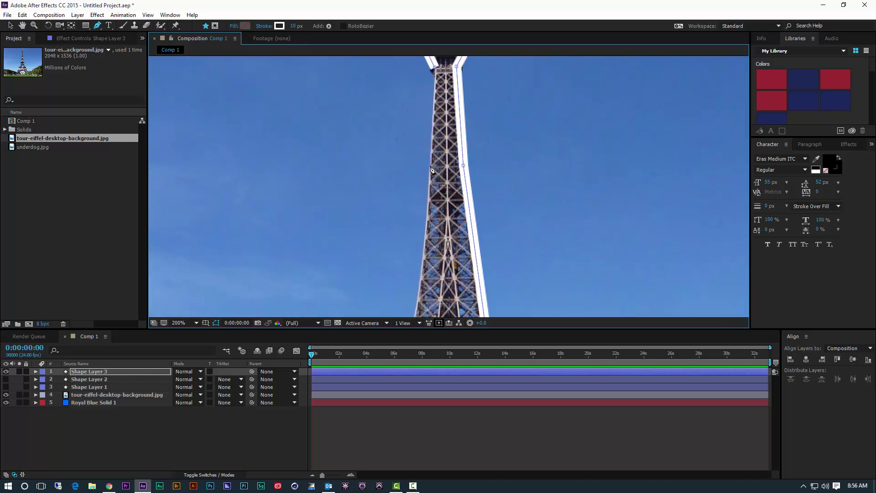
pyautogui.click(431, 169)
pyautogui.press('h')
pyautogui.moveTo(449, 245); pyautogui.dragTo(492, 140)
pyautogui.press('g')
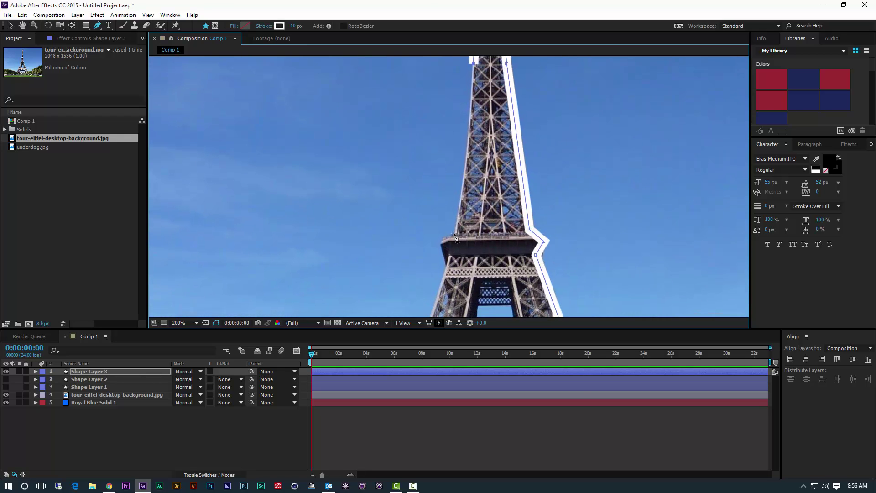
pyautogui.click(454, 234)
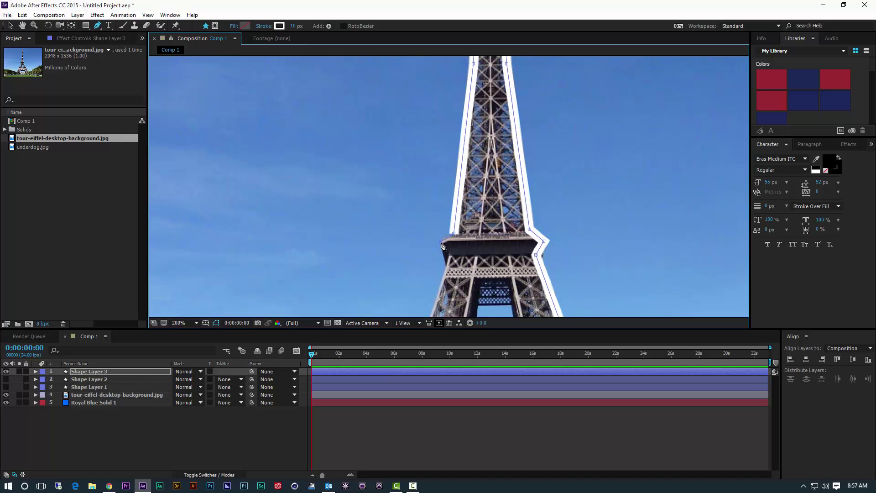
pyautogui.click(441, 242)
# Continue the path down the left side of the middle section and around the first platform's left edge
pyautogui.press('h')
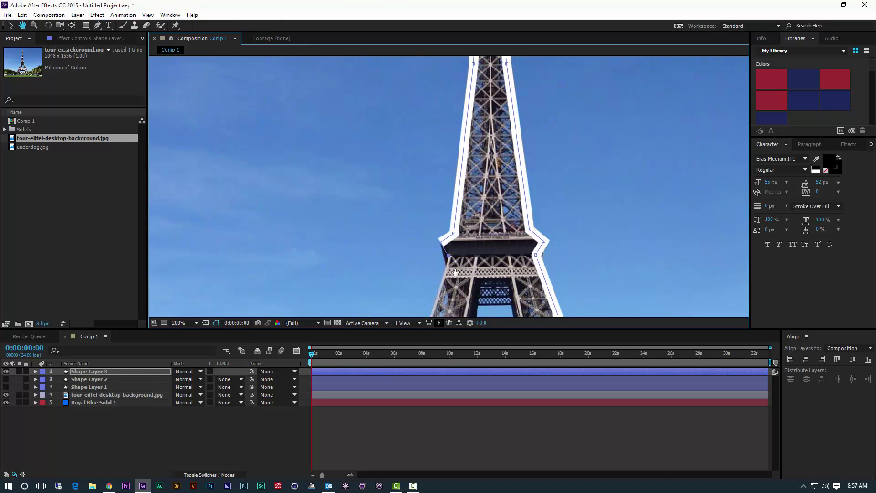
pyautogui.moveTo(455, 273); pyautogui.dragTo(540, 133)
pyautogui.press('g')
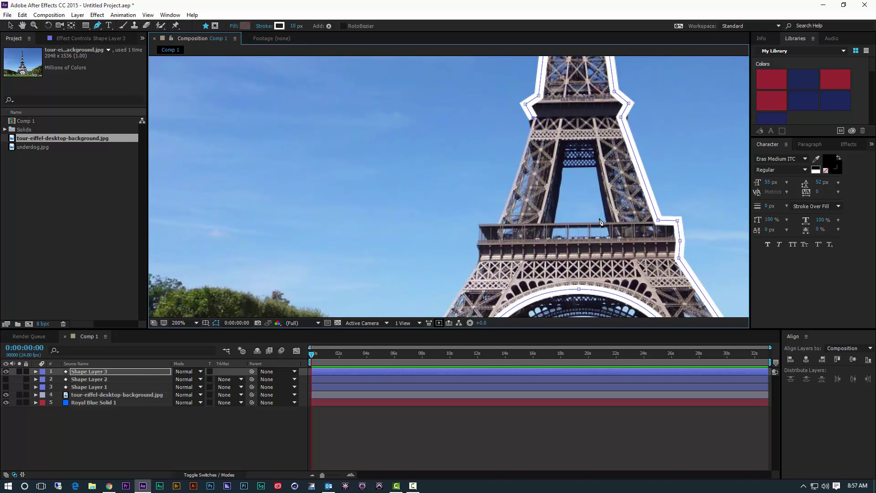
pyautogui.moveTo(600, 222); pyautogui.dragTo(544, 137)
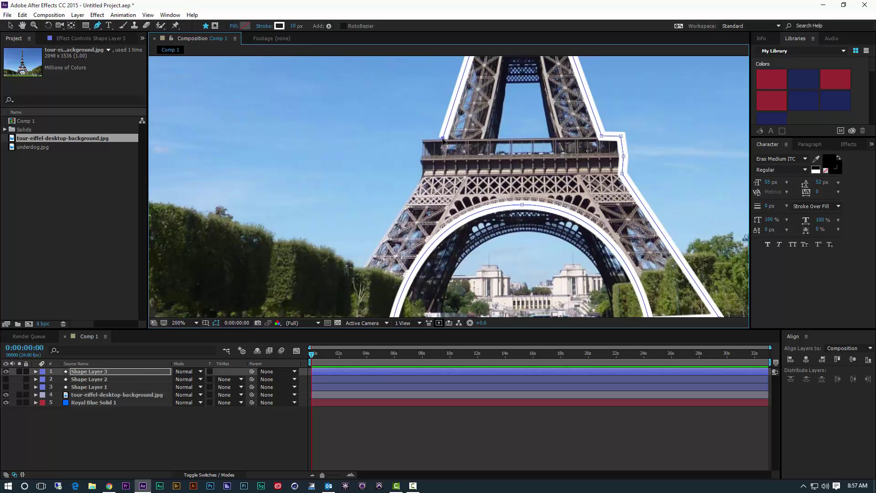
pyautogui.moveTo(443, 140); pyautogui.dragTo(456, 142)
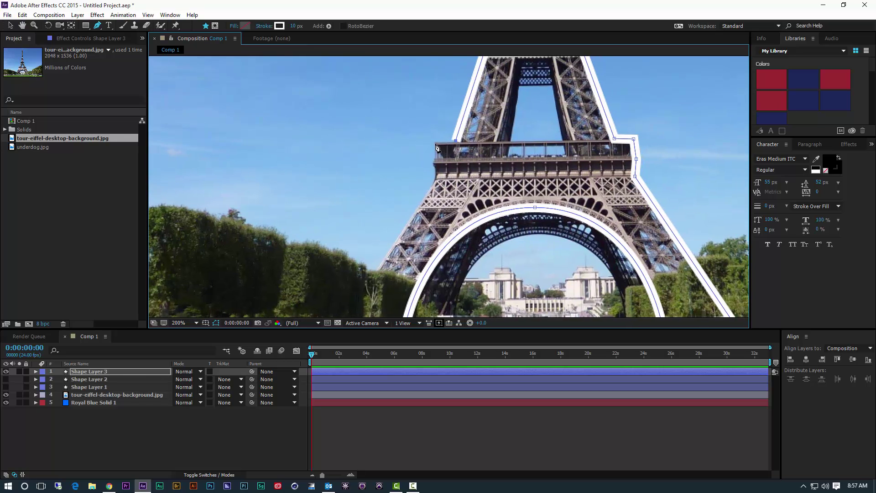
pyautogui.click(435, 144)
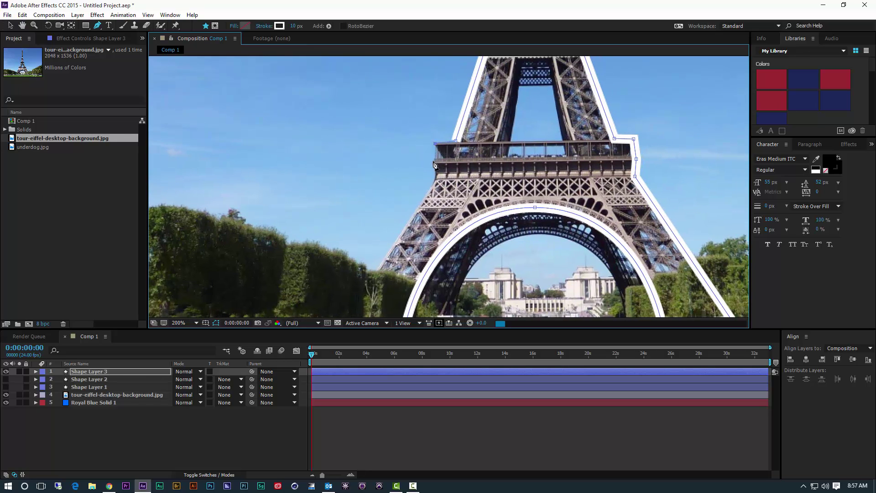
pyautogui.click(434, 163)
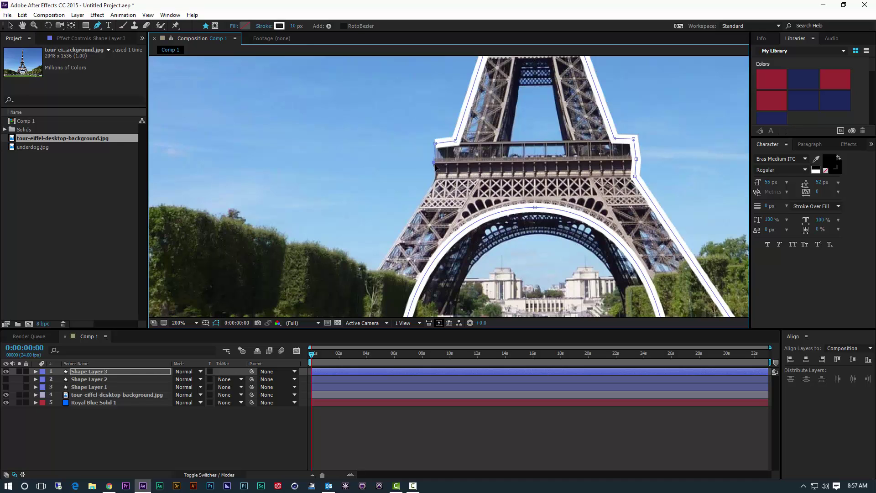
pyautogui.click(435, 179)
# Trace the outer left leg down to its foot and close the path at the arch's left starting point
pyautogui.moveTo(387, 264); pyautogui.dragTo(473, 153)
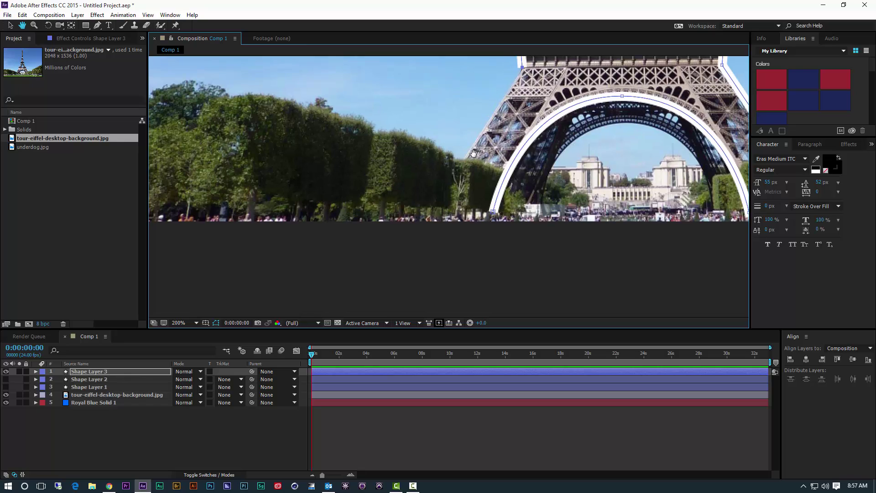
pyautogui.press('g')
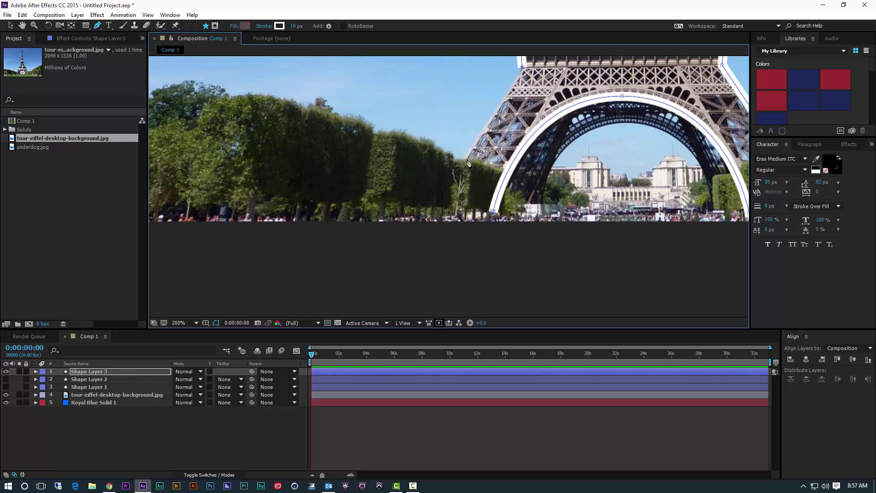
pyautogui.click(432, 211)
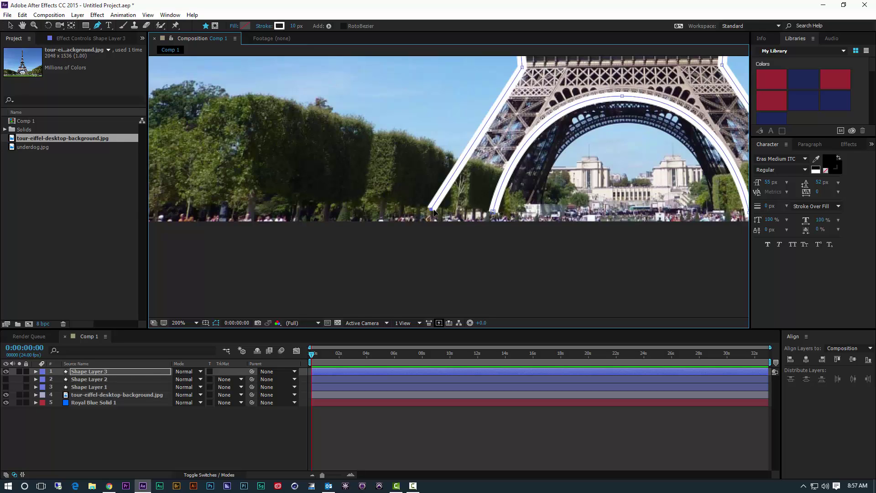
pyautogui.click(493, 212)
# Examine the entire Eiffel Tower outline at 50% magnification, with the full composition centred in the viewer
pyautogui.press('h')
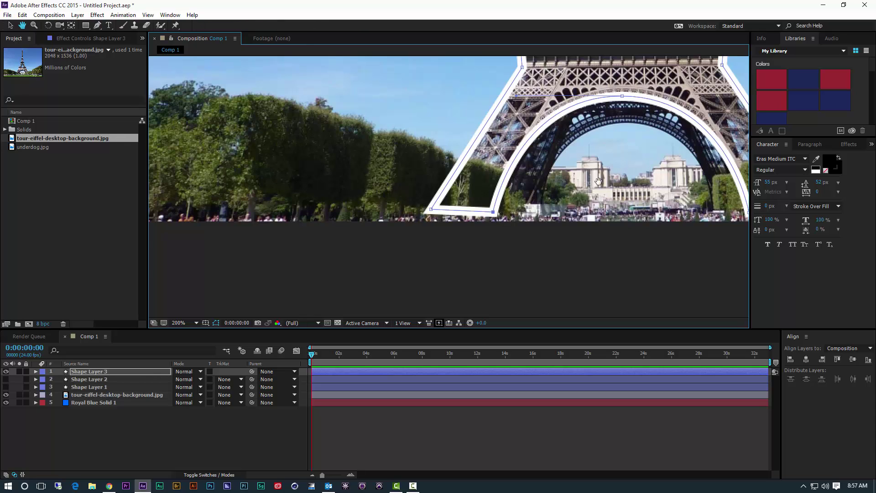
pyautogui.moveTo(598, 181); pyautogui.dragTo(419, 269)
pyautogui.press('g')
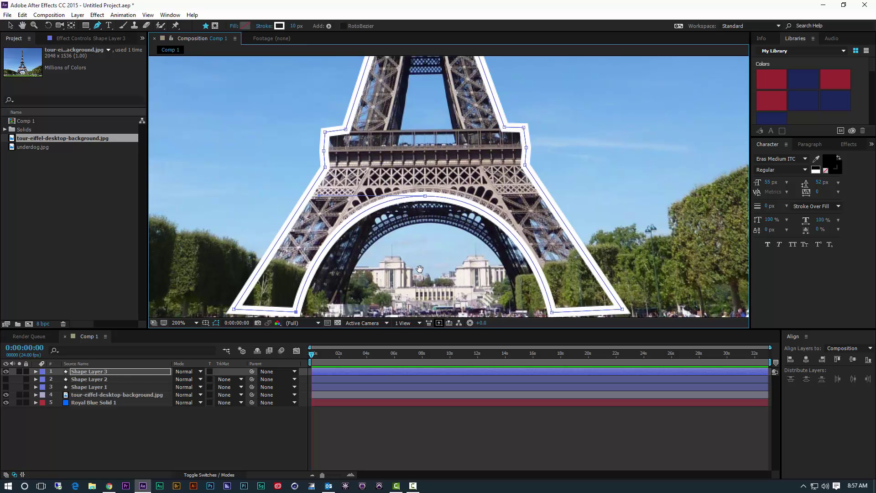
pyautogui.scroll(-5, 419, 269)
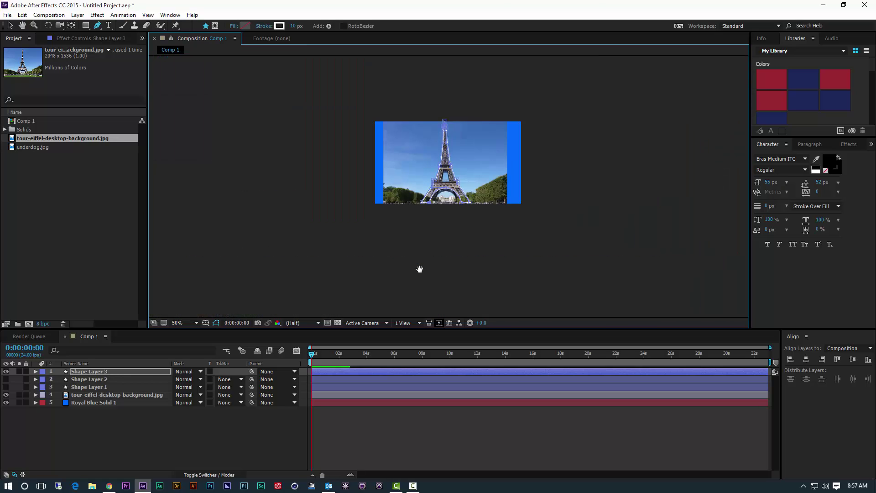
pyautogui.scroll(4, 419, 269)
pyautogui.scroll(-1, 420, 270)
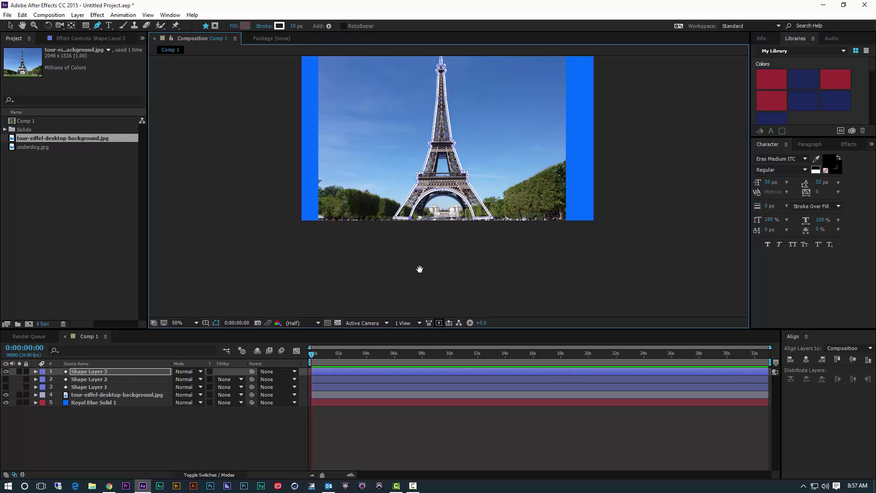
pyautogui.press('h')
pyautogui.moveTo(358, 196); pyautogui.dragTo(356, 216)
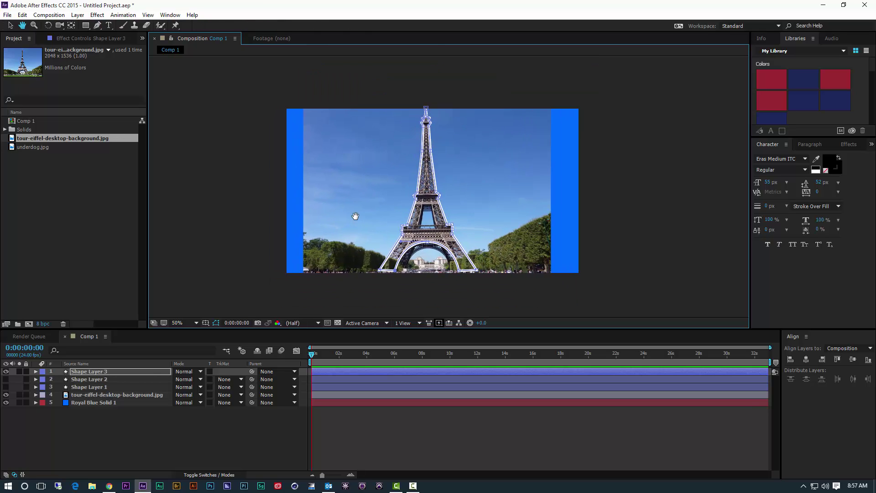
# Inspect the tower outline against the plain blue background by temporarily hiding the photo, and restore the photo
pyautogui.press('g')
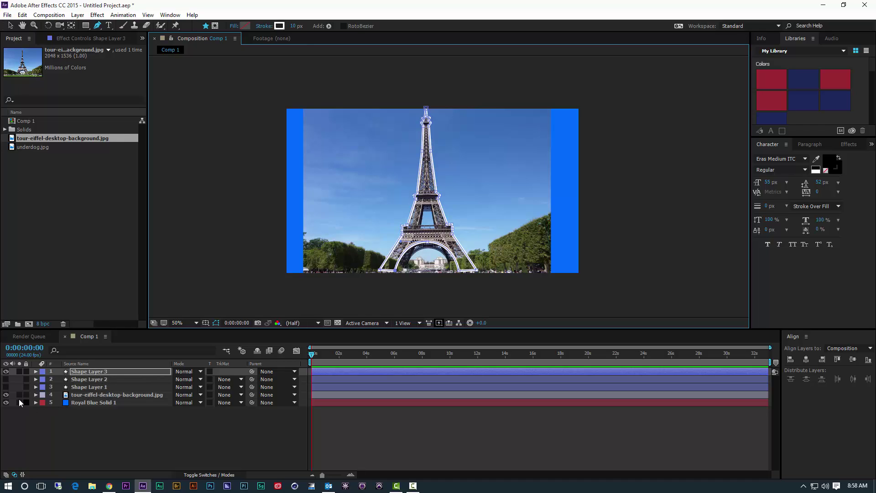
pyautogui.click(6, 395)
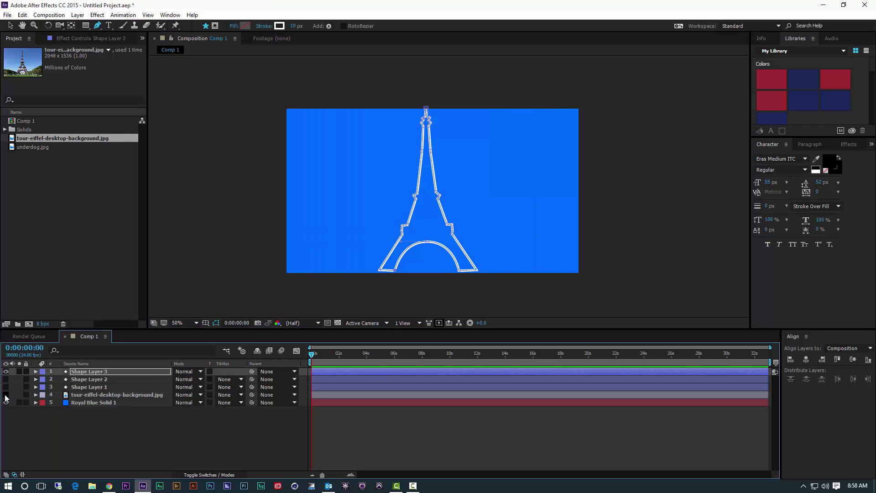
pyautogui.click(191, 425)
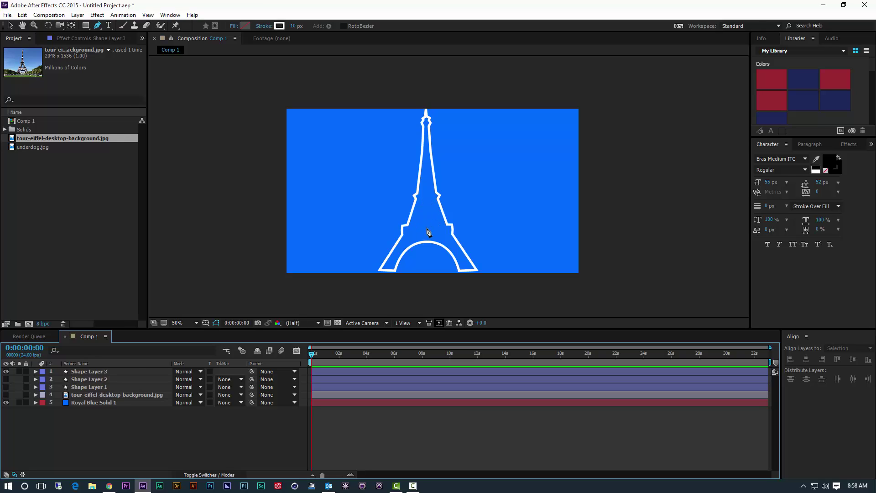
pyautogui.click(6, 395)
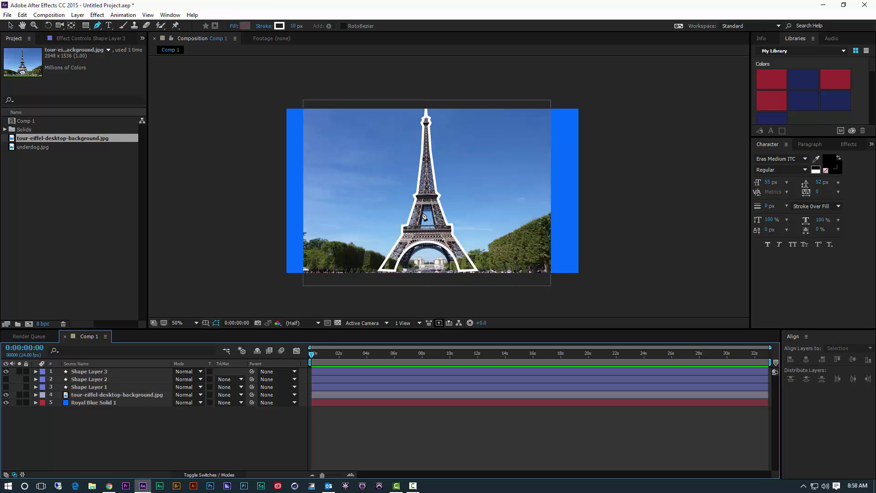
# Trace the trapezoidal opening between the first and second platforms as a second closed path on Shape Layer 3
pyautogui.click(82, 372)
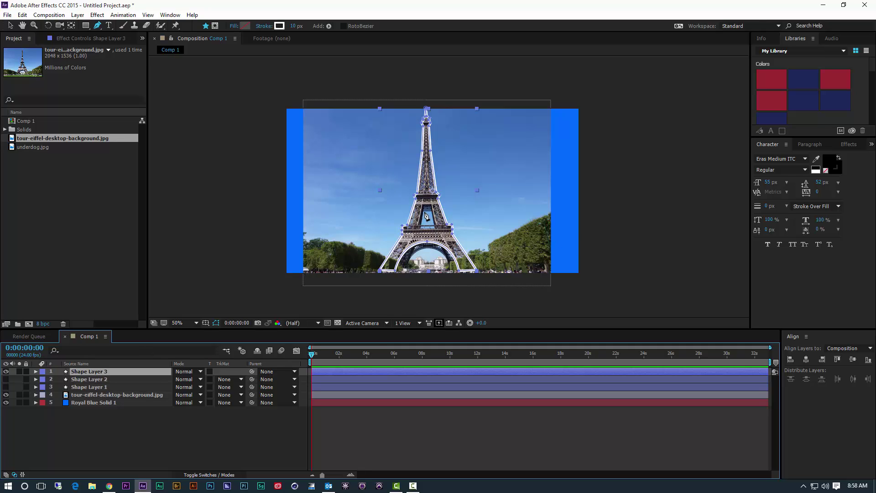
pyautogui.scroll(2, 426, 215)
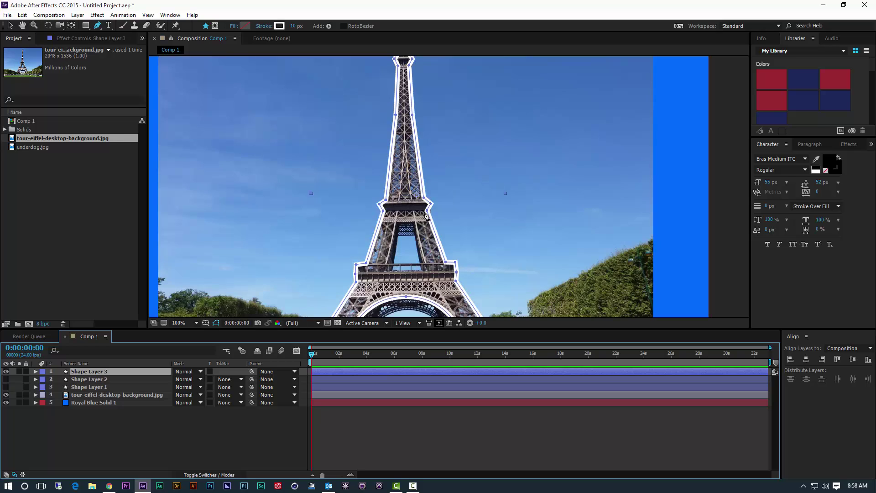
pyautogui.scroll(1, 426, 215)
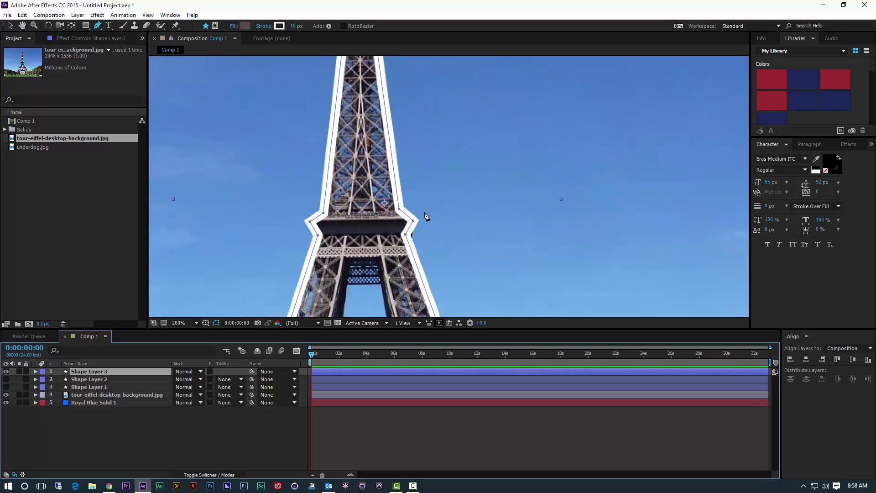
pyautogui.press('h')
pyautogui.moveTo(436, 260); pyautogui.dragTo(511, 139)
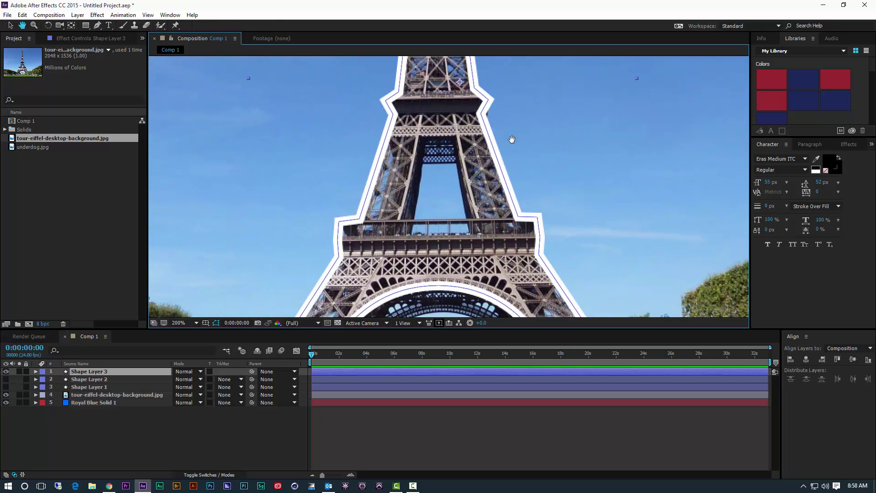
pyautogui.press('g')
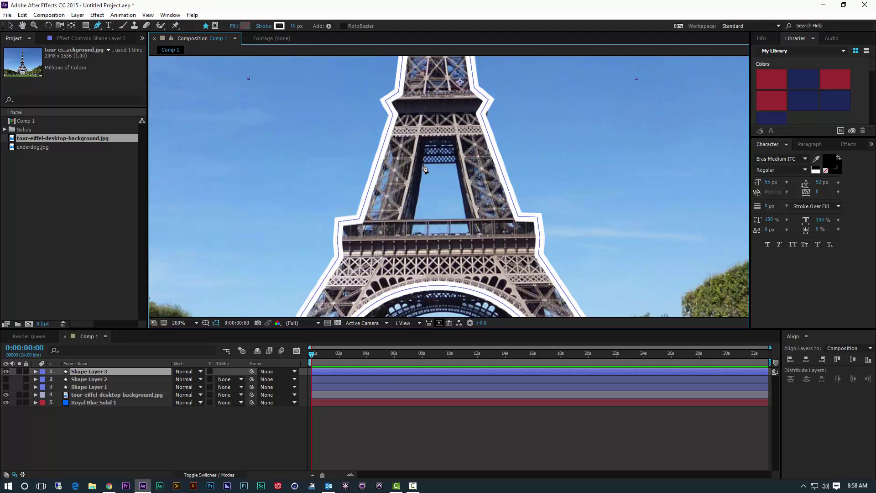
pyautogui.click(423, 164)
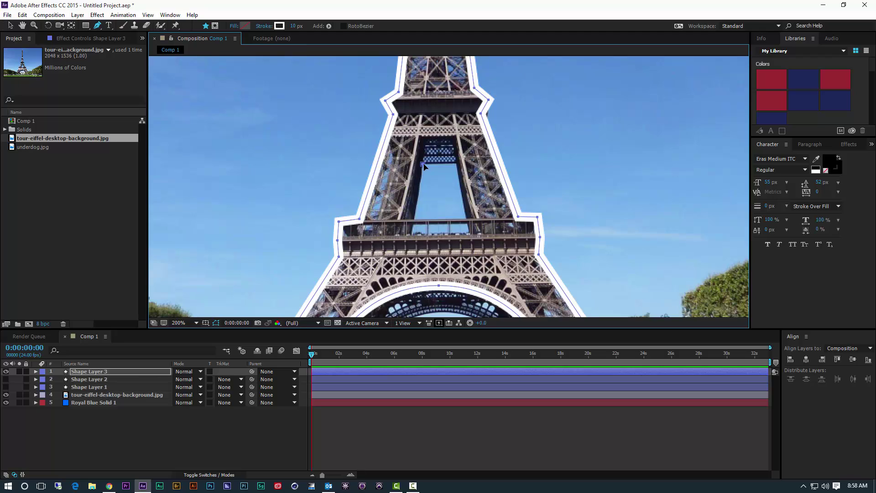
pyautogui.hotkey('ctrl', 'z')
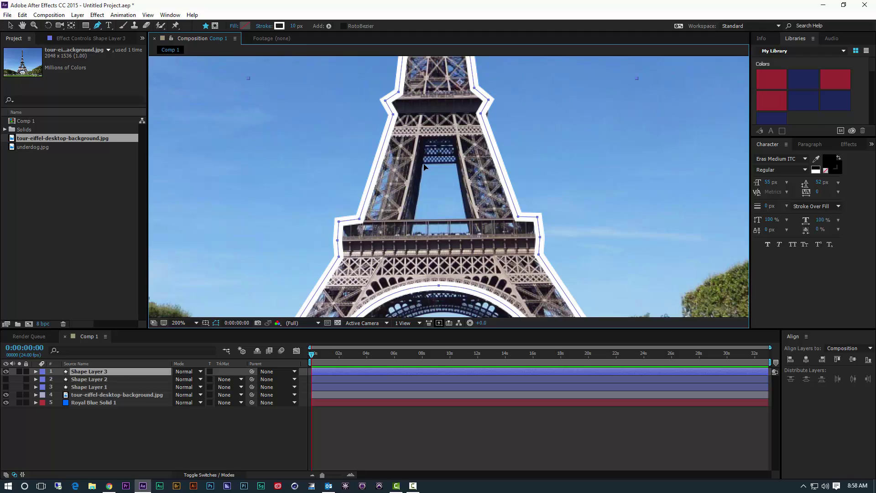
pyautogui.click(420, 137)
pyautogui.click(457, 136)
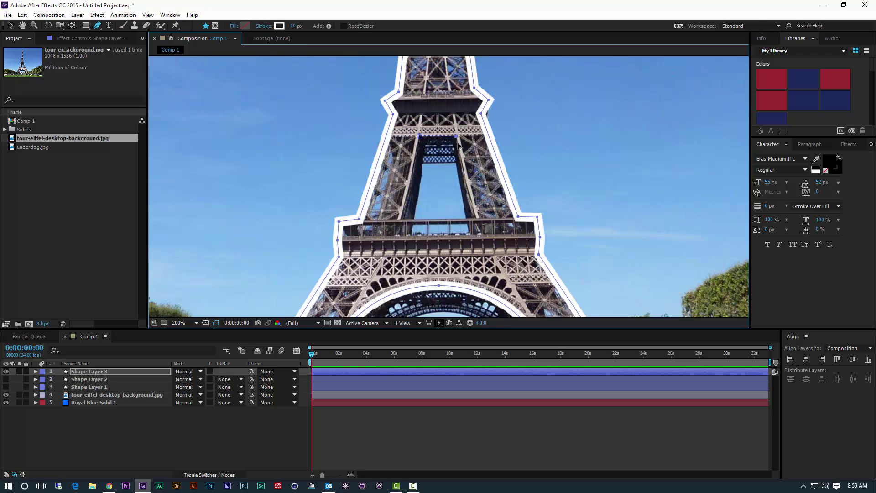
pyautogui.click(474, 220)
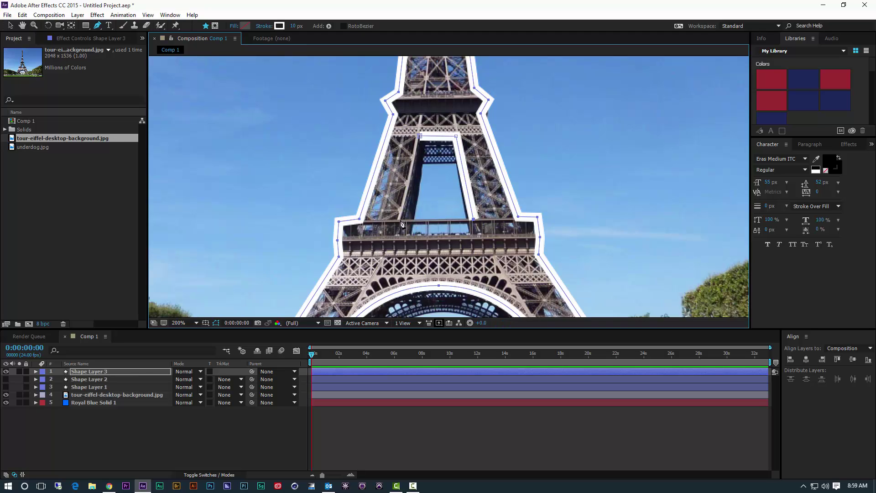
pyautogui.click(420, 137)
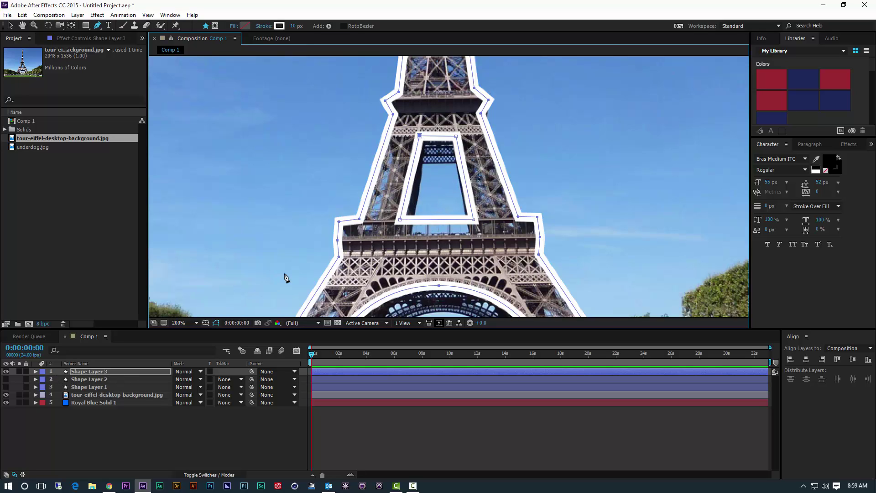
# Compare the whole tower drawing with and without the photo at 50% magnification, leaving the photo hidden and all layers deselected
pyautogui.press(',')
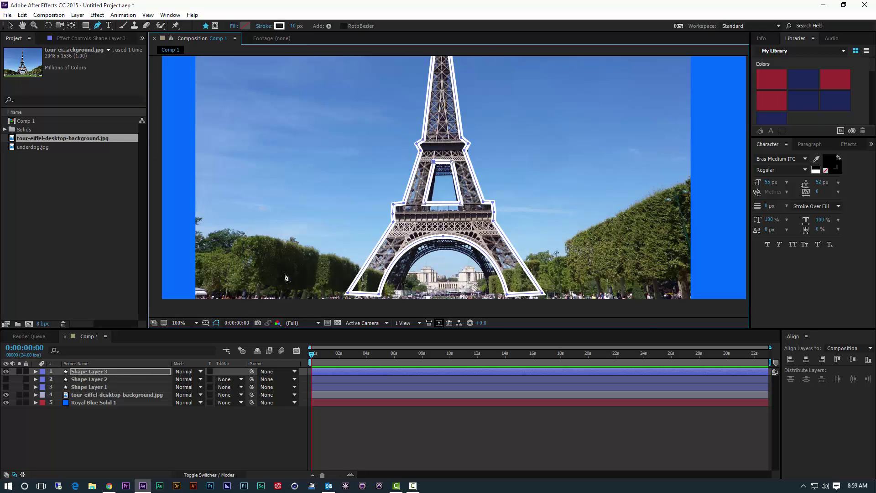
pyautogui.press(',')
pyautogui.press('h')
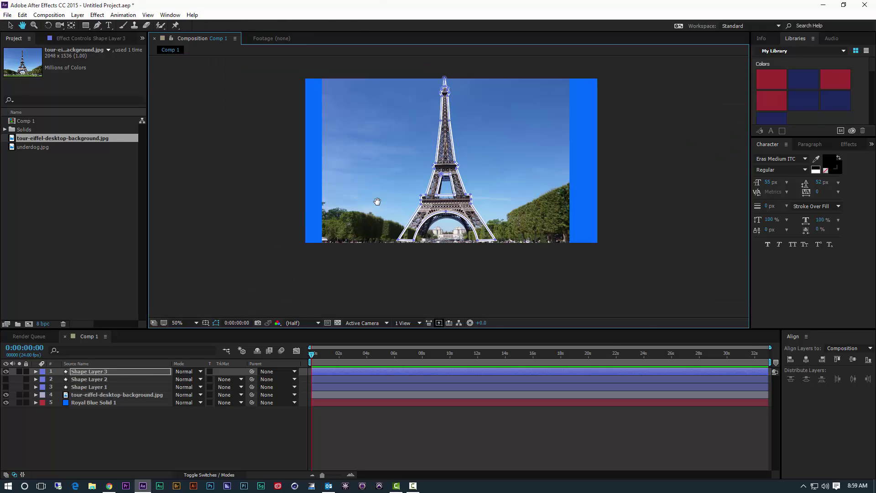
pyautogui.moveTo(377, 201); pyautogui.dragTo(368, 225)
pyautogui.press('g')
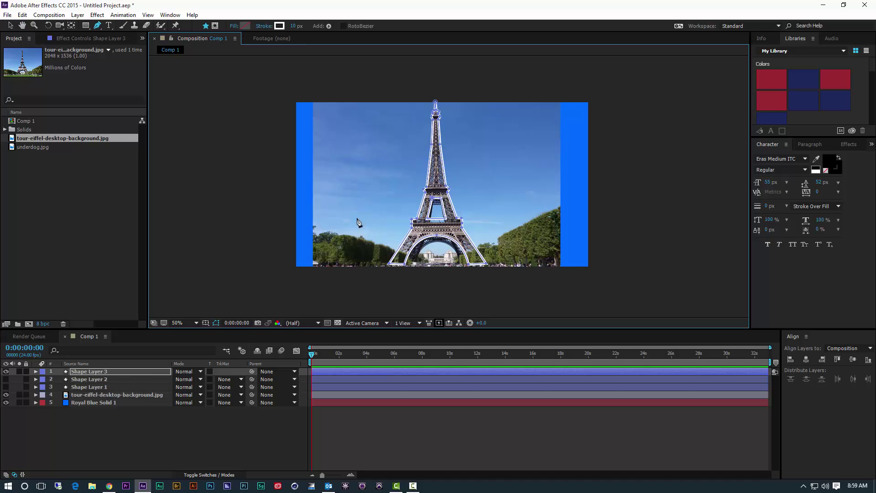
pyautogui.click(10, 25)
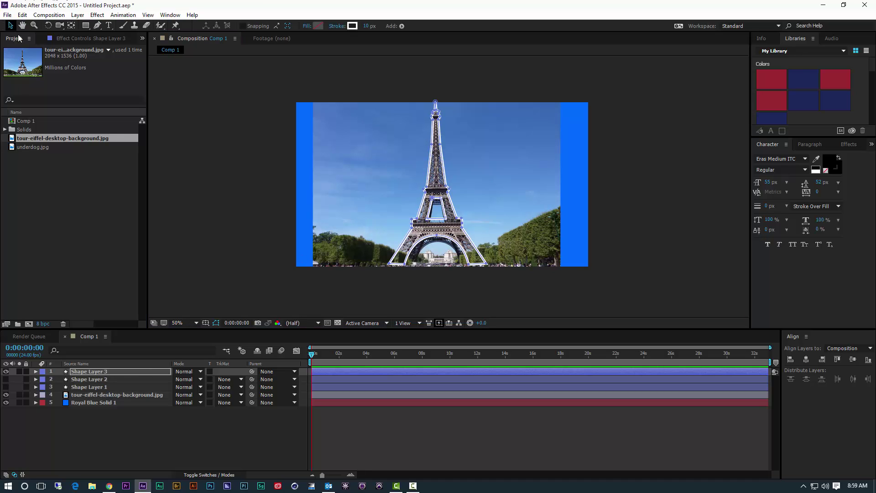
pyautogui.click(229, 178)
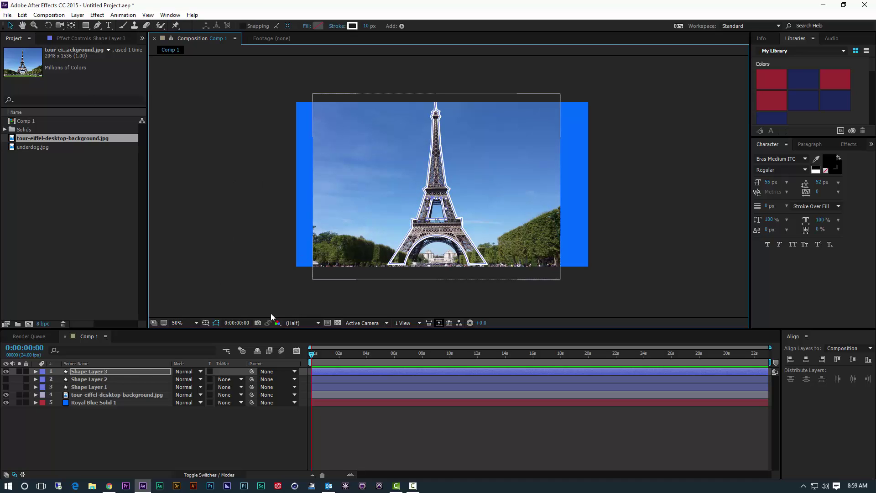
pyautogui.click(81, 371)
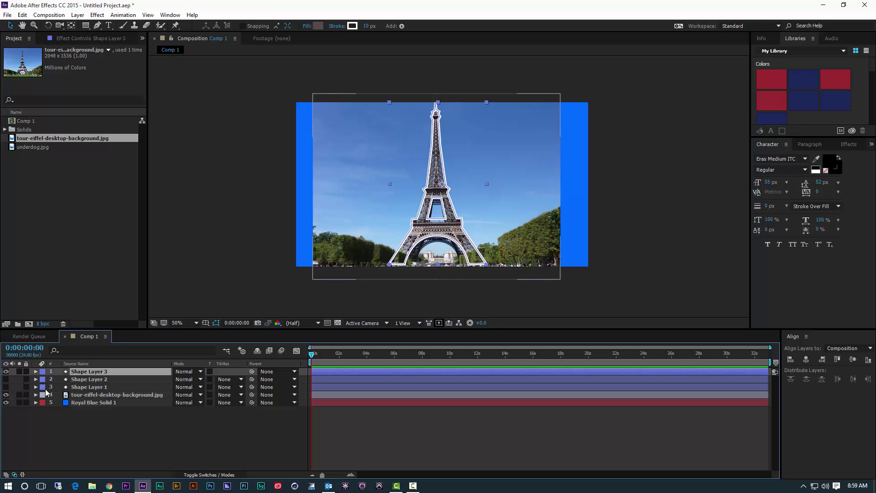
pyautogui.click(6, 395)
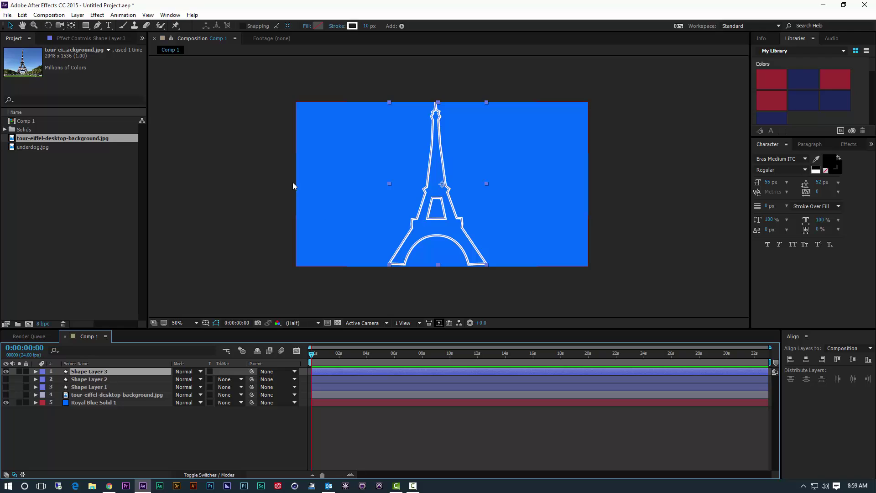
pyautogui.click(241, 173)
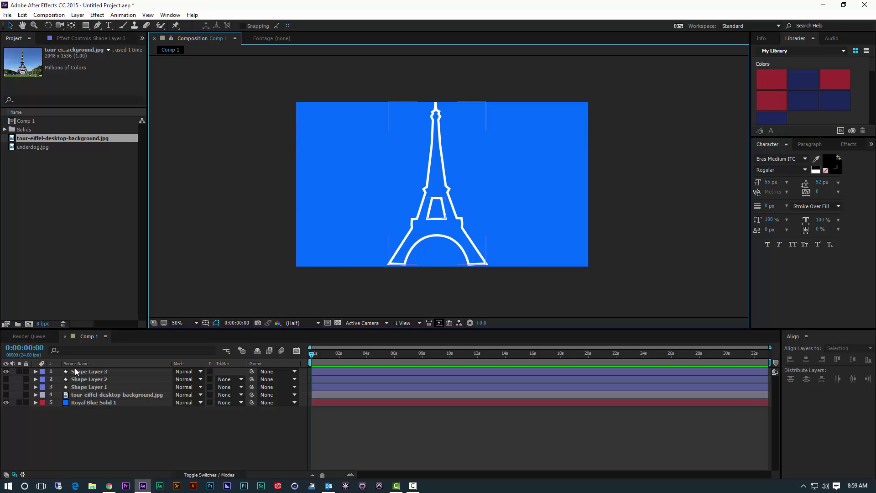
pyautogui.click(6, 395)
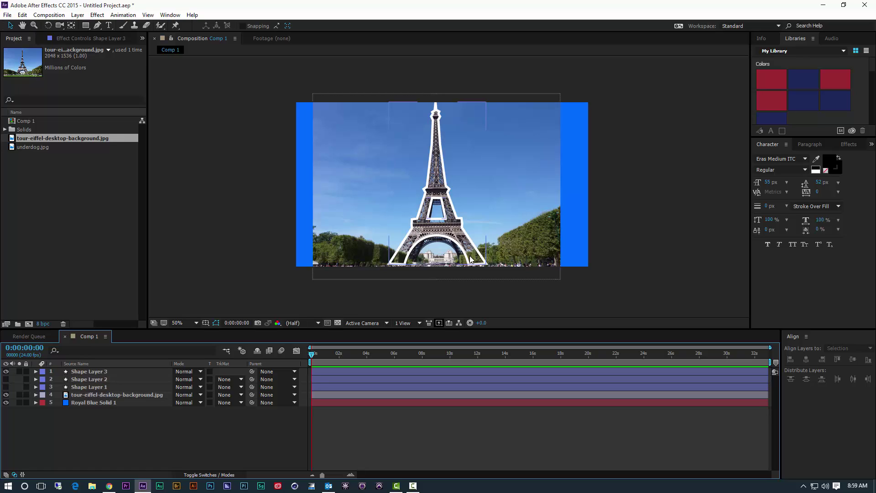
pyautogui.click(5, 395)
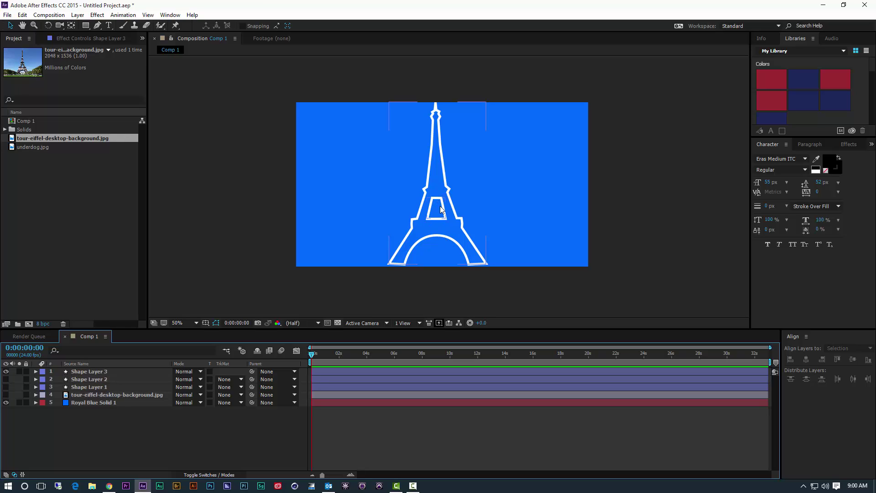
# Expand Shape Layer 3's contents and identify which shape group holds the inner opening and which holds the outer outline
pyautogui.click(35, 371)
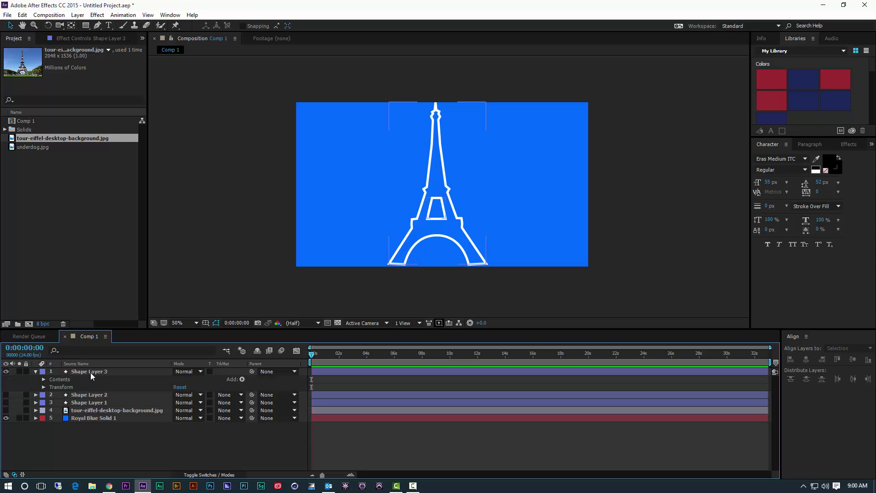
pyautogui.click(43, 379)
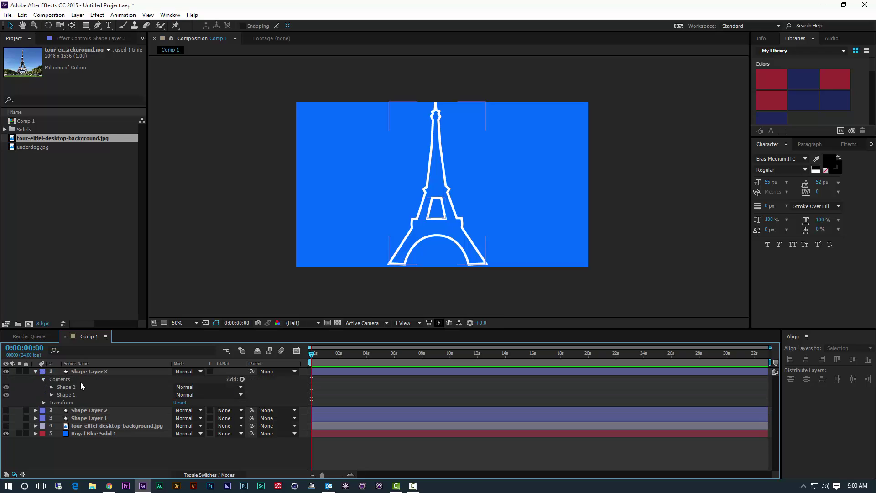
pyautogui.click(63, 388)
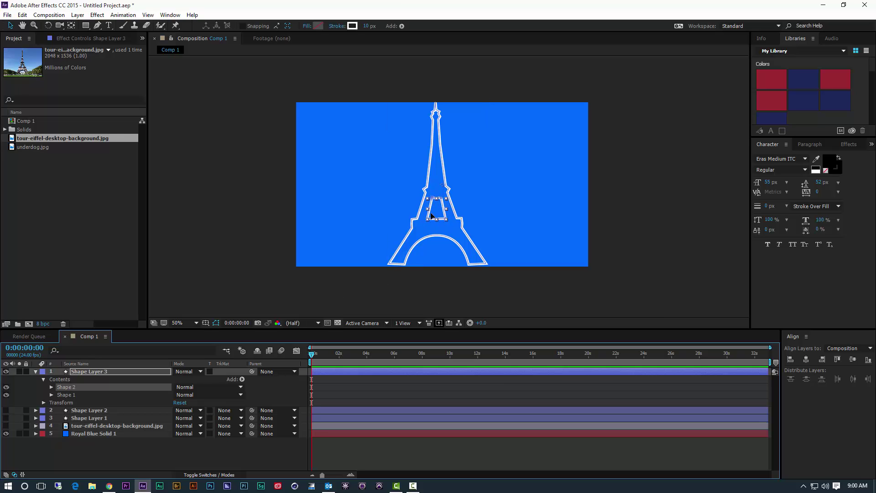
pyautogui.click(65, 395)
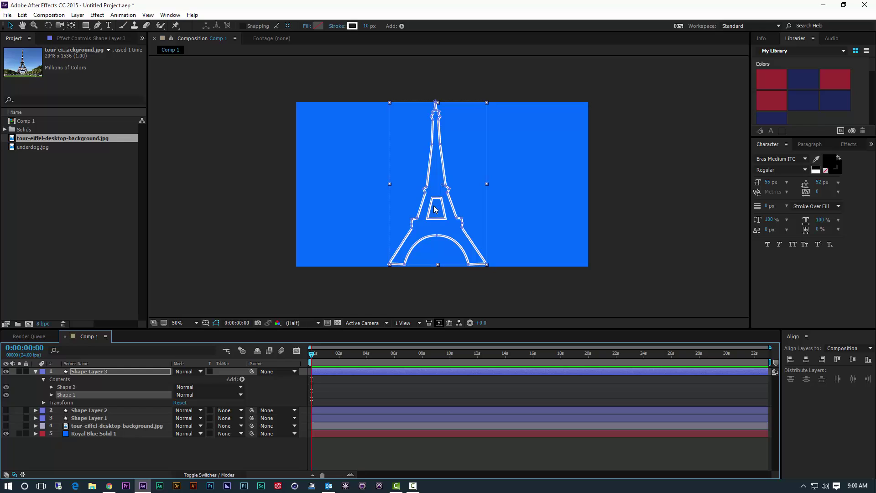
# Add a Merge Paths operator to the overall contents of Shape Layer 3
pyautogui.click(62, 381)
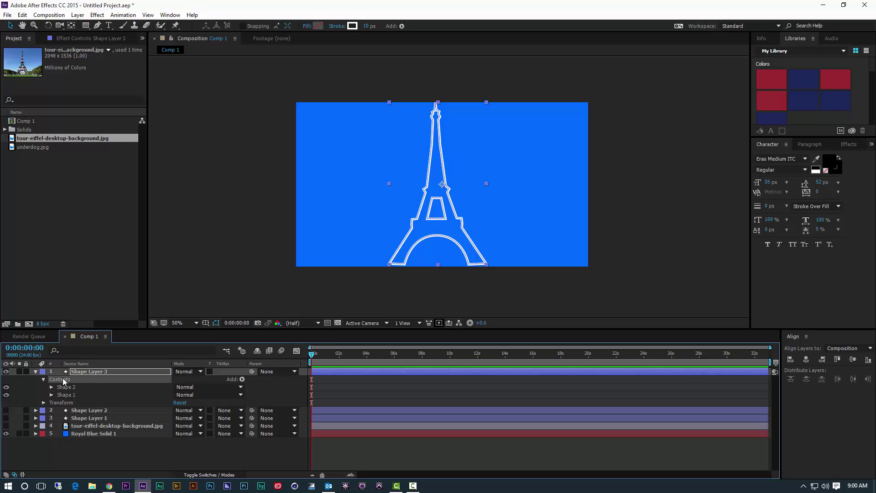
pyautogui.click(243, 379)
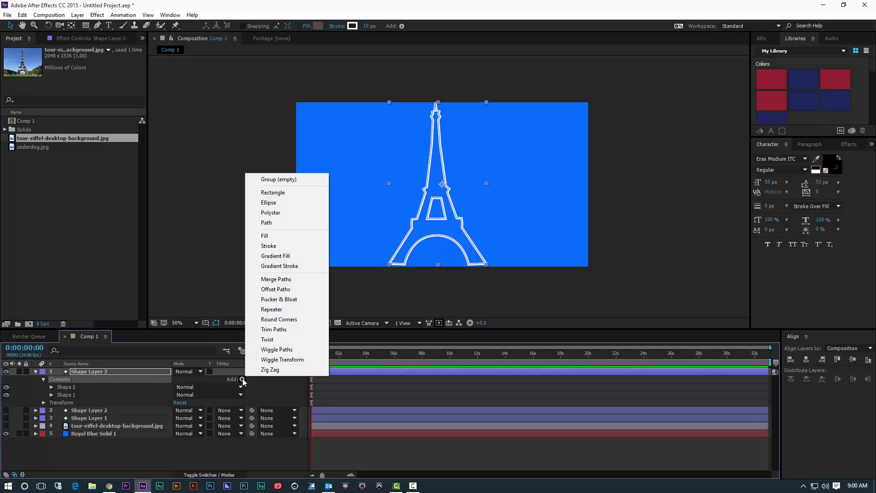
pyautogui.click(280, 280)
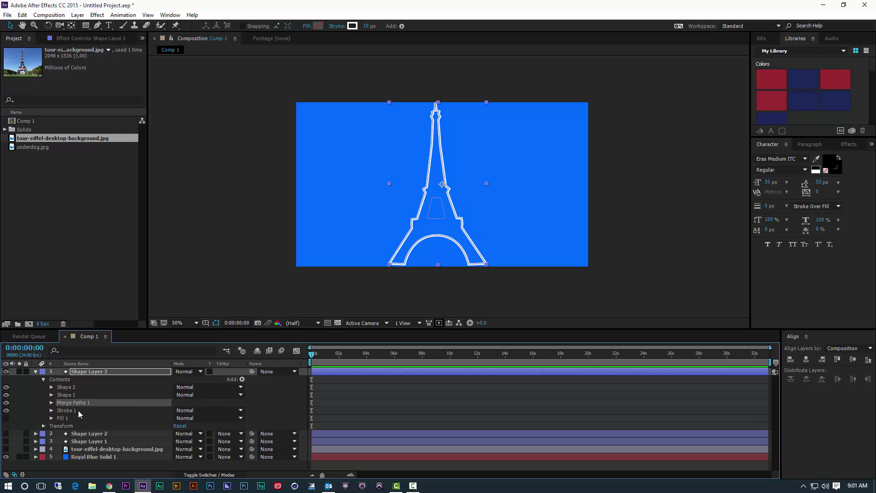
# Set the mode of Merge Paths 1 to Exclude Intersections
pyautogui.click(51, 402)
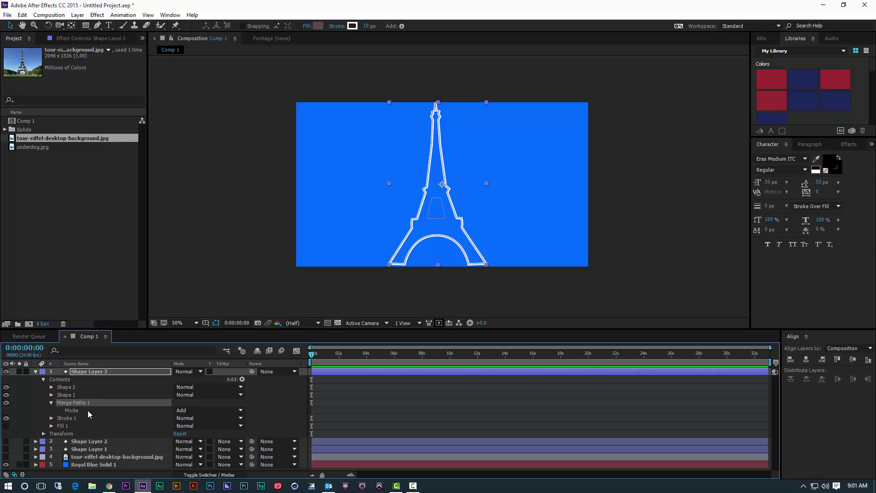
pyautogui.click(208, 410)
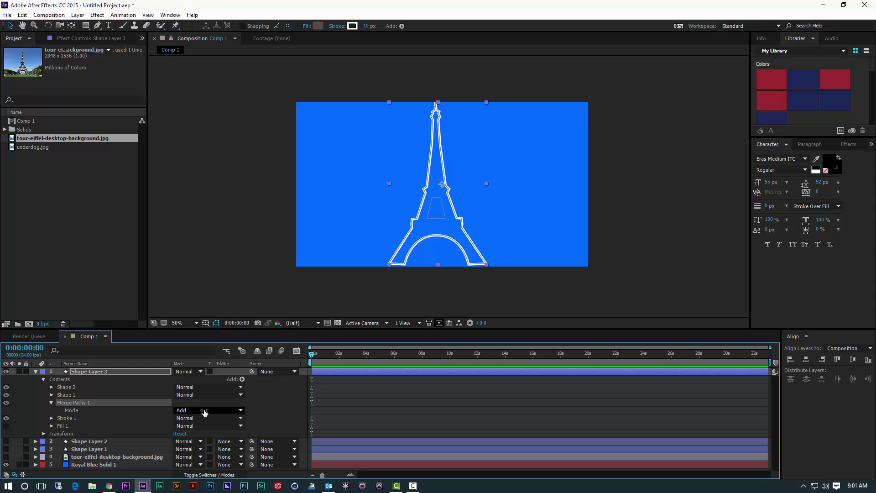
pyautogui.click(214, 413)
pyautogui.click(214, 410)
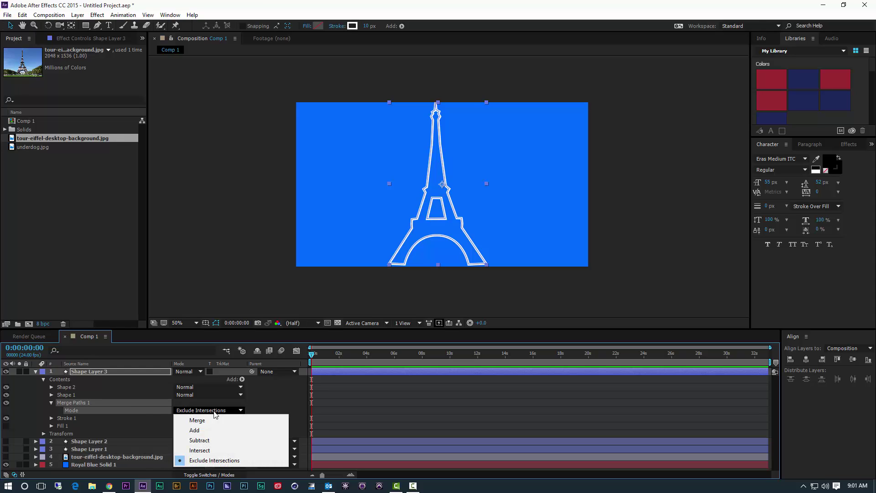
pyautogui.click(214, 461)
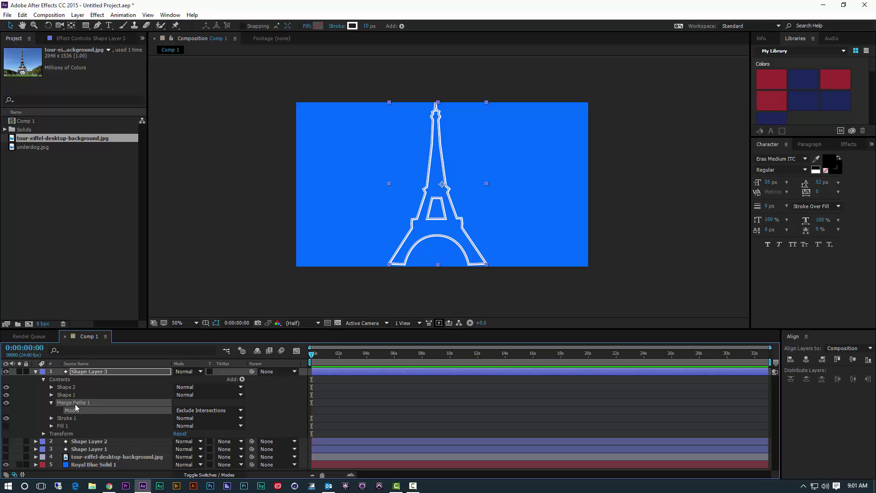
# Give the merged tower on Shape Layer 3 a solid colour fill and deselect everything
pyautogui.click(307, 27)
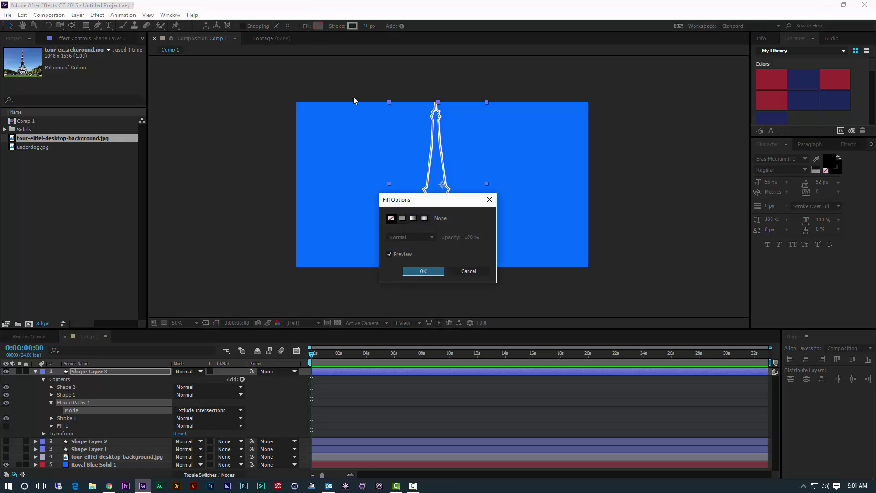
pyautogui.click(402, 218)
pyautogui.click(424, 271)
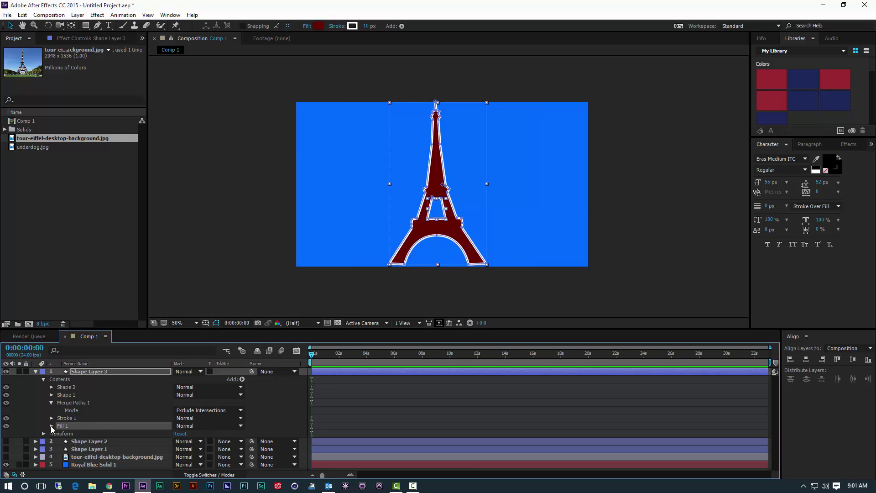
pyautogui.press('F2')
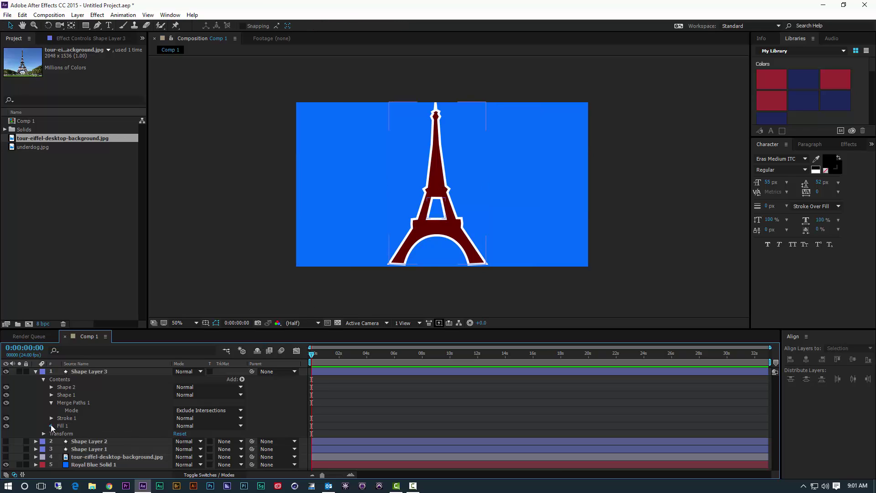
# Set the colour of the tower's Fill 1 to white (FFFFFF)
pyautogui.click(51, 425)
pyautogui.click(178, 450)
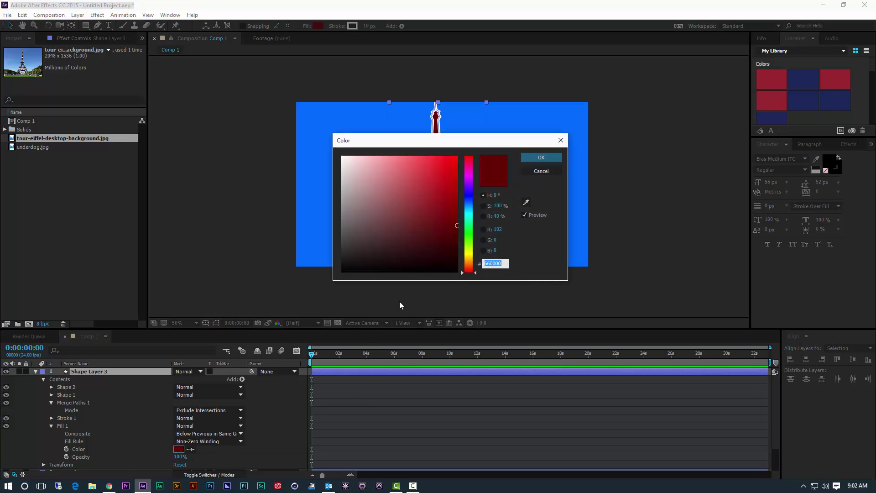
pyautogui.click(342, 157)
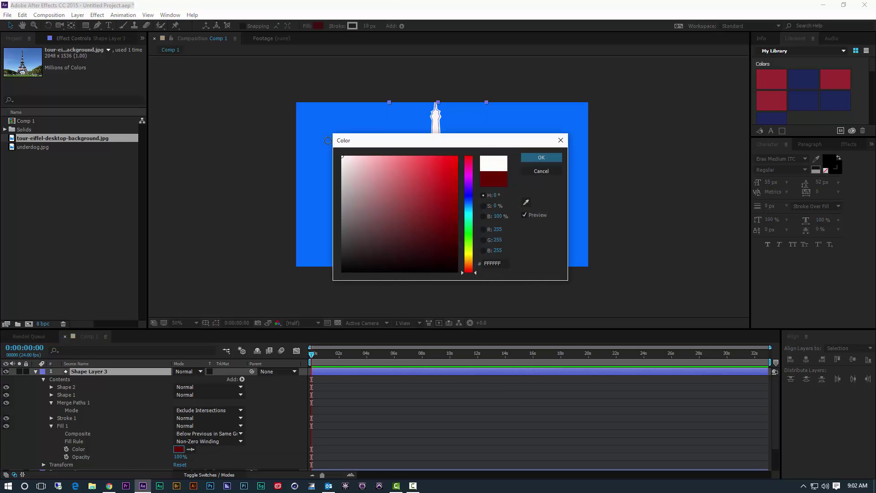
pyautogui.click(541, 158)
pyautogui.click(358, 225)
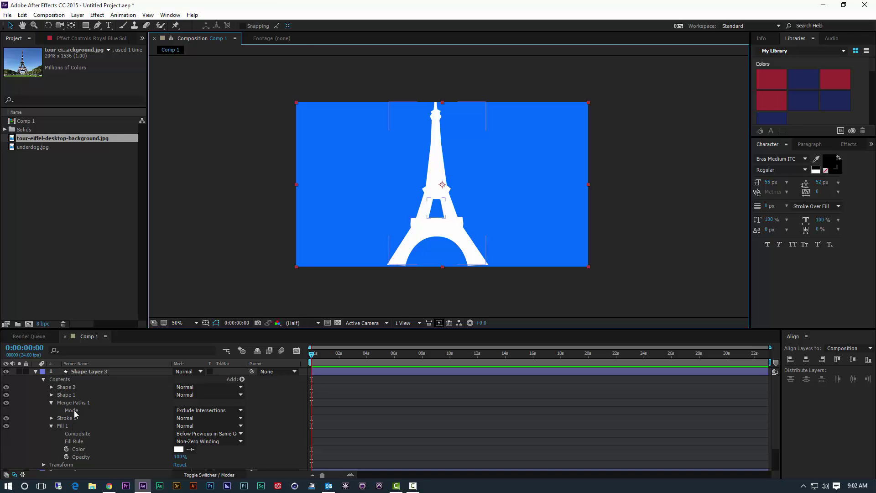
# Remove the stroke from the tower on Shape Layer 3 by setting its stroke type to None
pyautogui.scroll(-1, 74, 411)
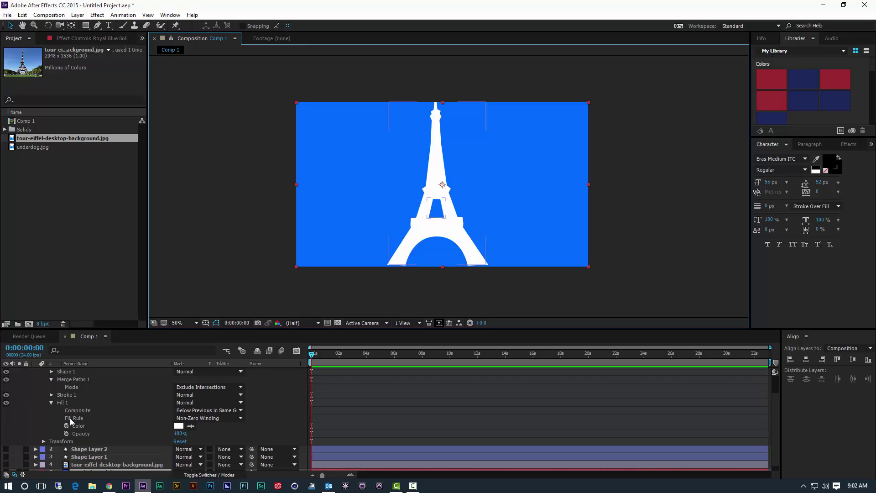
pyautogui.click(67, 380)
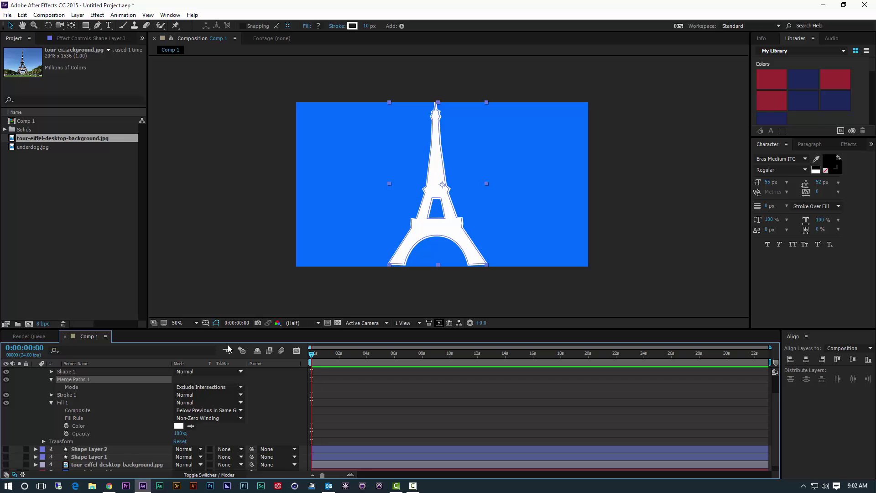
pyautogui.click(352, 25)
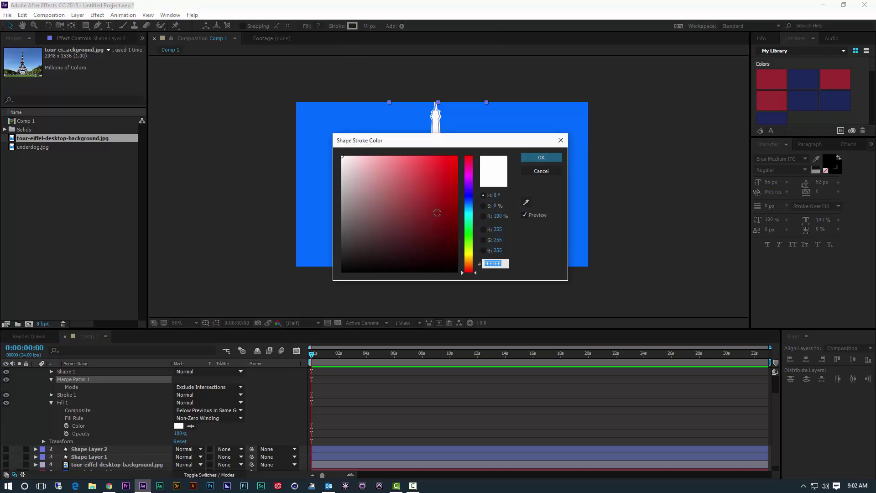
pyautogui.click(532, 158)
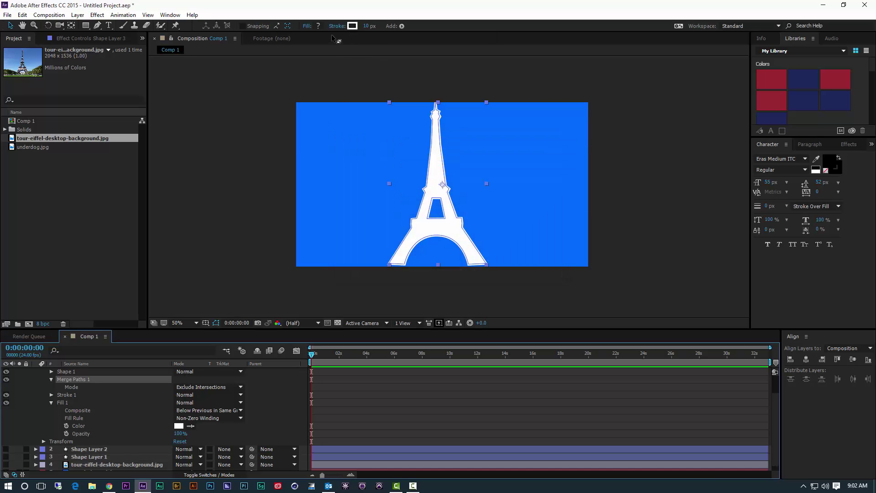
pyautogui.click(338, 26)
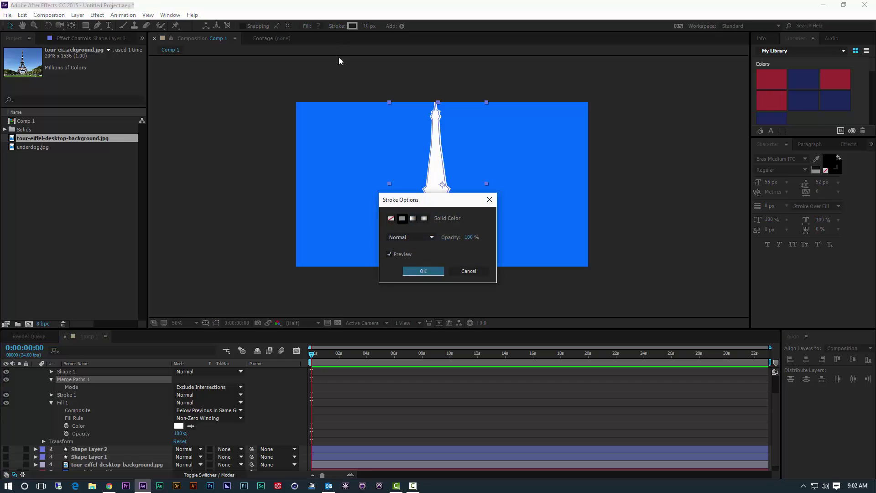
pyautogui.click(391, 218)
pyautogui.click(417, 272)
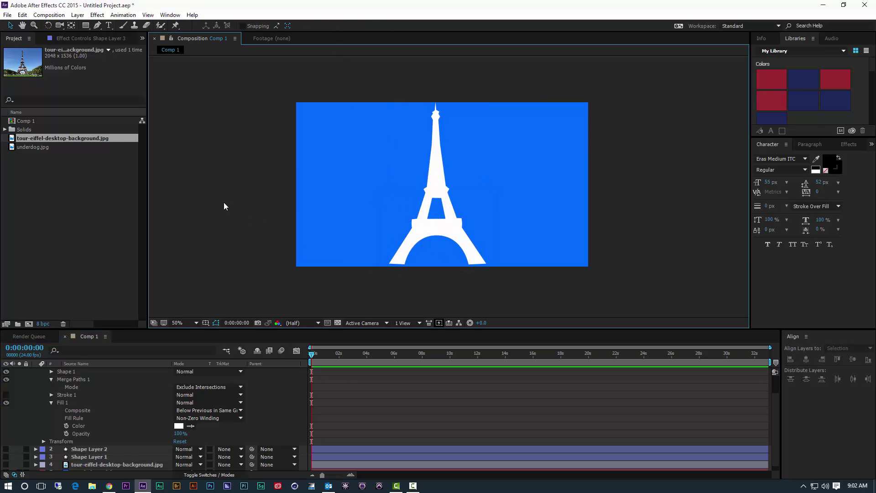
pyautogui.click(413, 199)
pyautogui.click(500, 250)
pyautogui.click(445, 160)
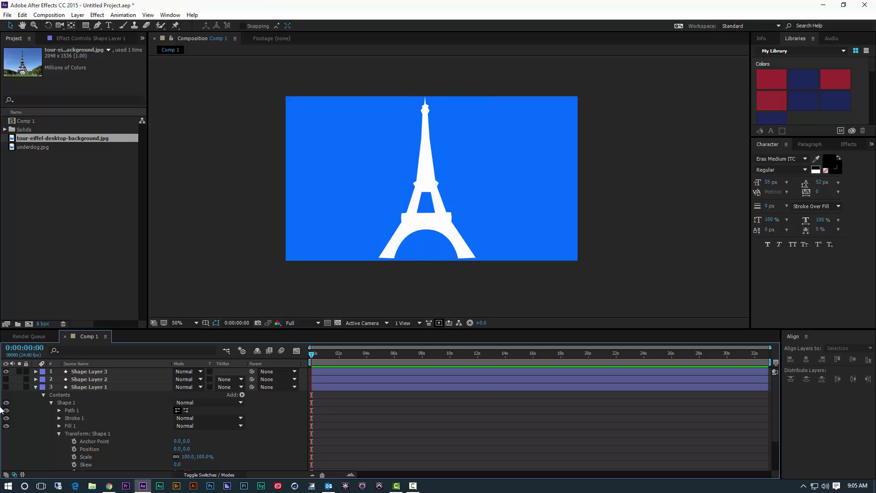
# Hide Shape Layer 3 and make Shape Layer 1 with the lightning bolt visible
pyautogui.click(6, 372)
pyautogui.click(6, 387)
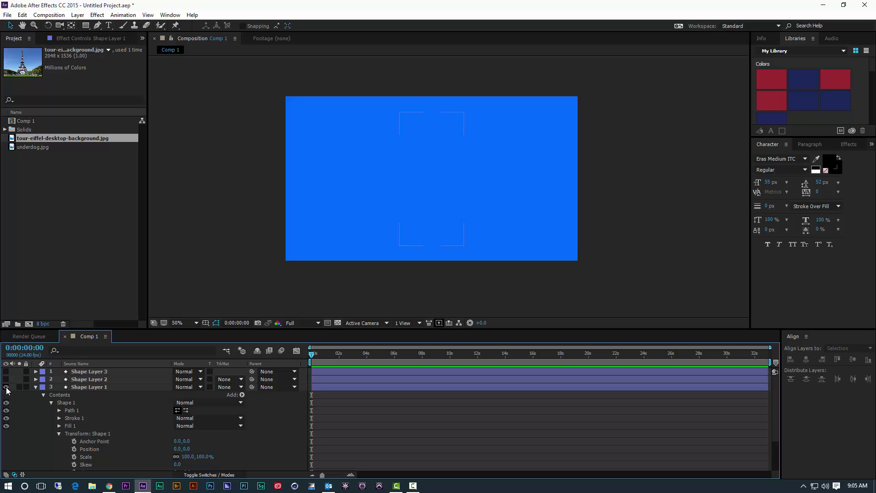
# Scale Shape 1 of Shape Layer 1 up to 350% to inspect its edges, and return the scale to 100%
pyautogui.click(83, 387)
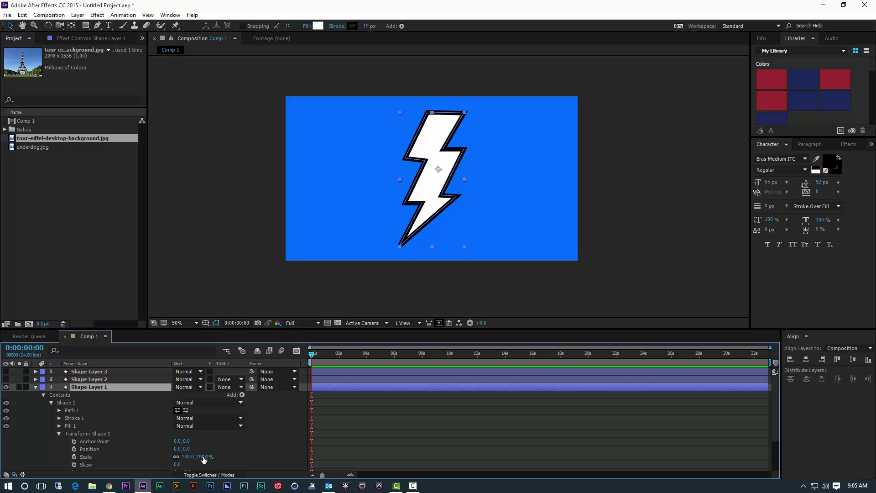
pyautogui.moveTo(208, 457); pyautogui.dragTo(374, 219)
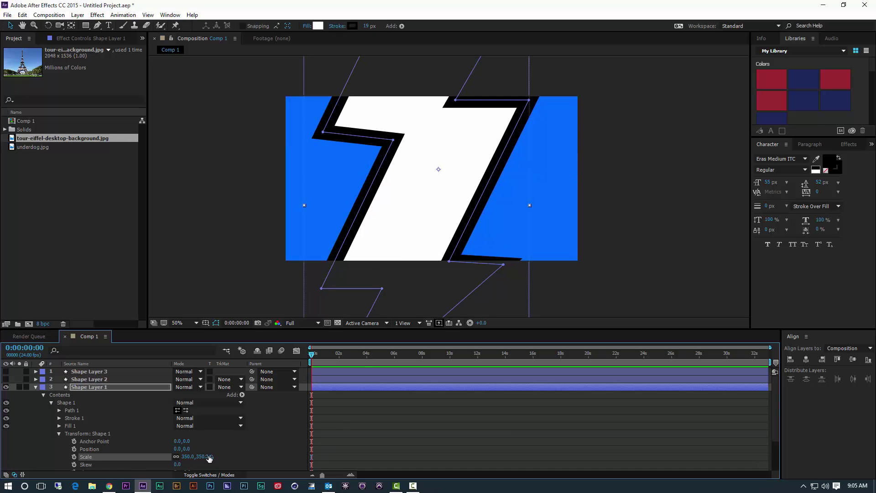
pyautogui.moveTo(209, 457); pyautogui.dragTo(91, 457)
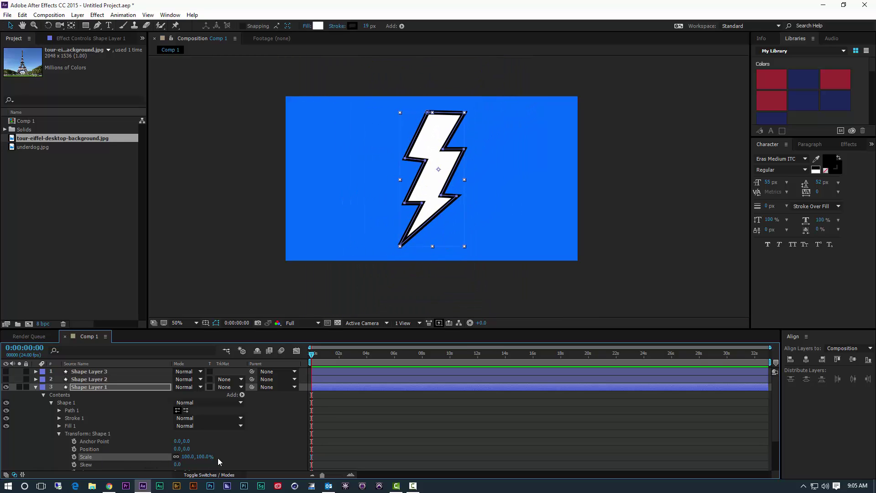